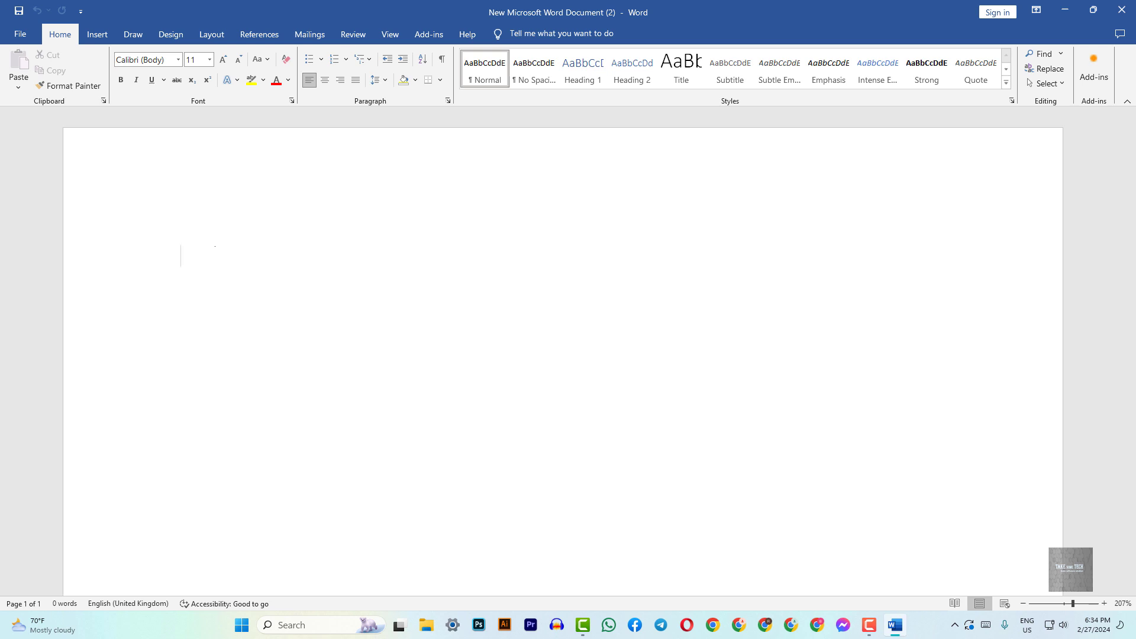
- Draw a rectangle about 2.17" high and 3.77" wide near the top of the blank page
{"action": "left_click", "coordinate": [97, 34]}
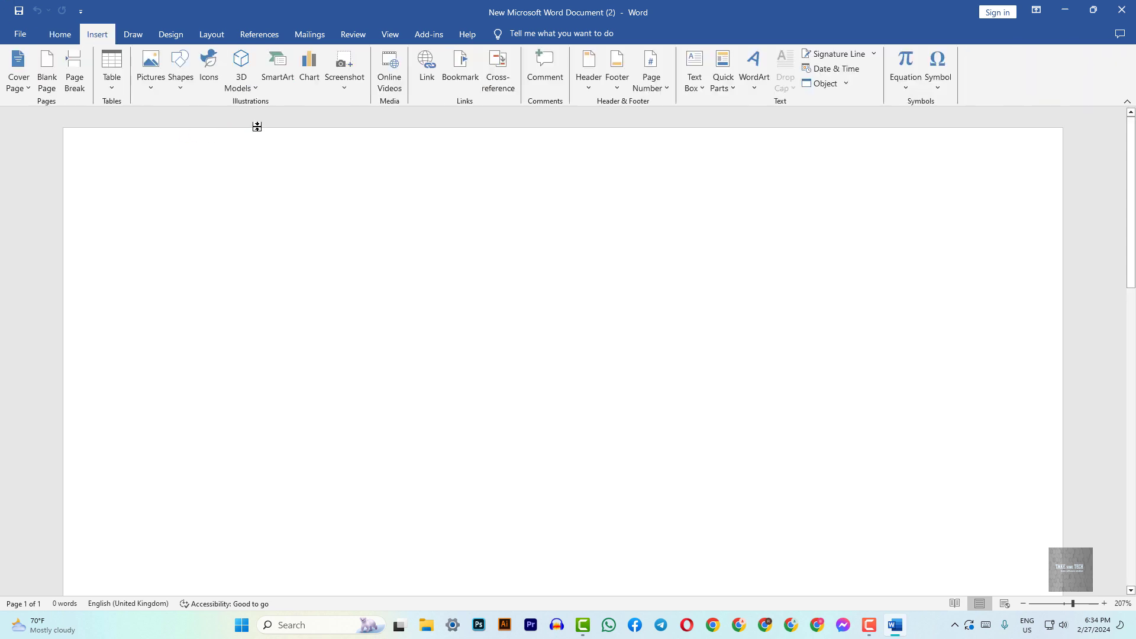
{"action": "left_click", "coordinate": [181, 83]}
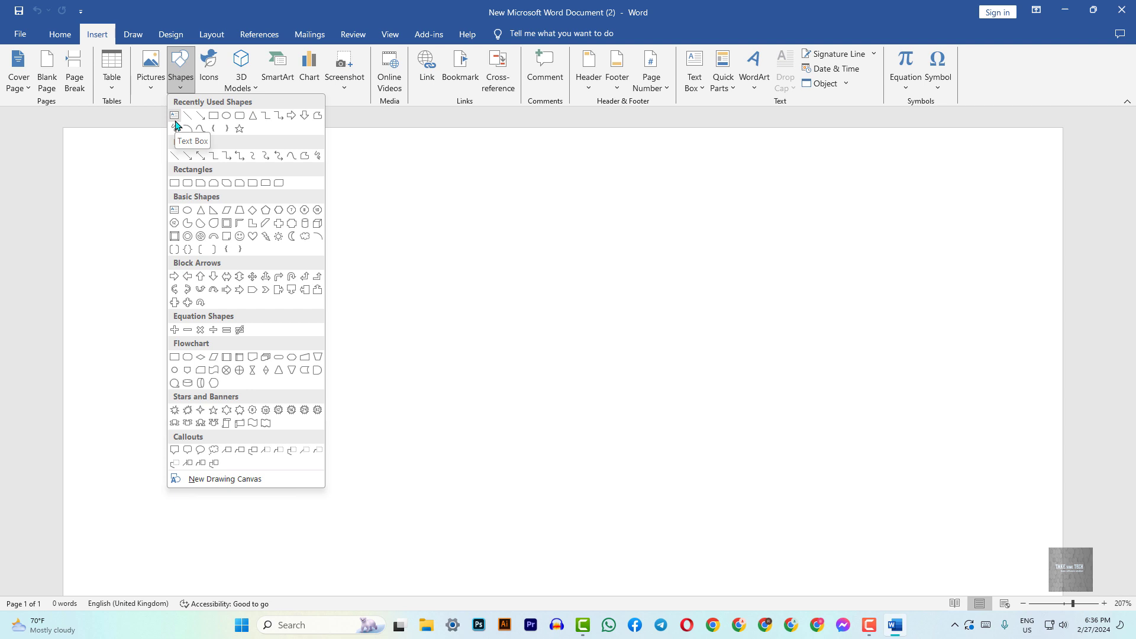
{"action": "left_click", "coordinate": [214, 116]}
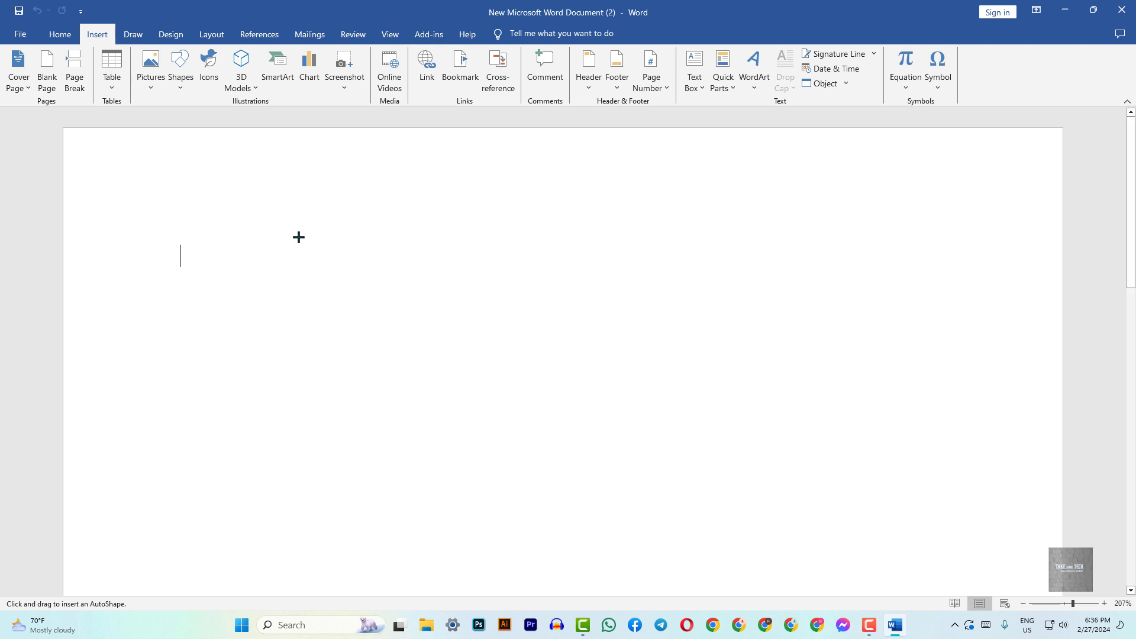
{"action": "left_click_drag", "start_coordinate": [299, 237], "coordinate": [740, 493]}
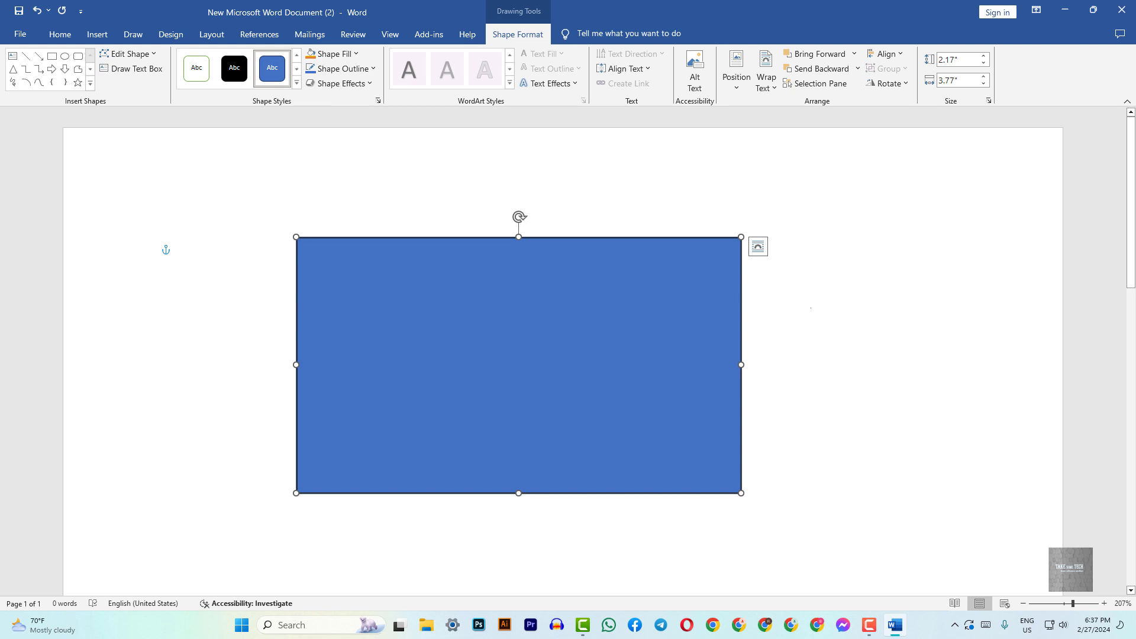
{"action": "left_click", "coordinate": [810, 308]}
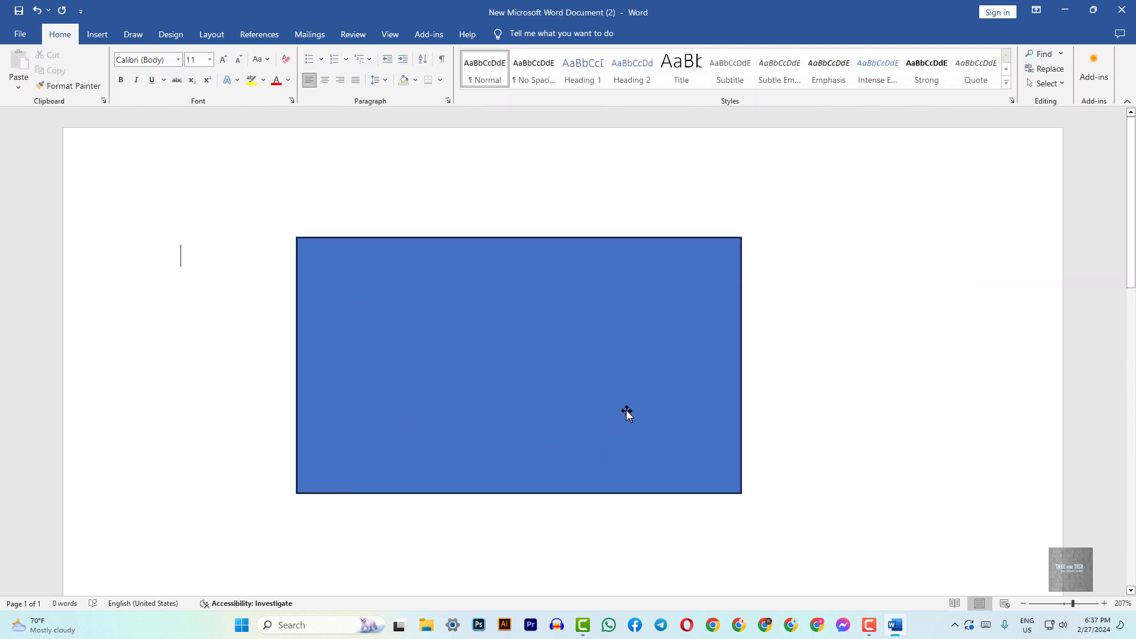
- Apply the shape style Subtle Effect - Orange, Accent 2 to the rectangle
{"action": "left_click", "coordinate": [624, 381]}
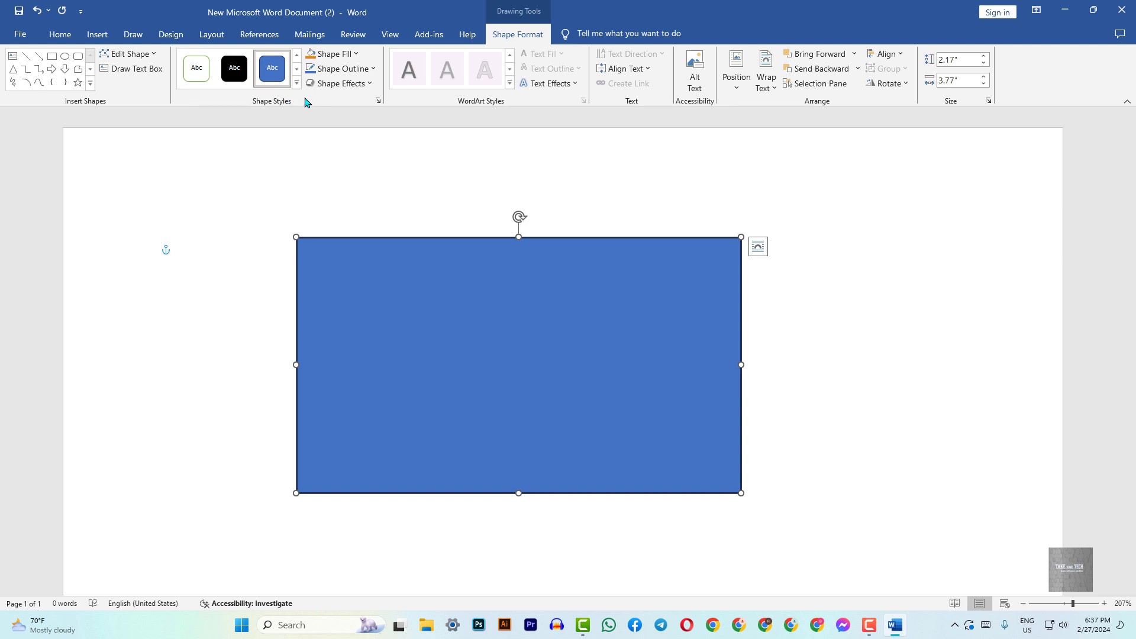
{"action": "left_click", "coordinate": [297, 83]}
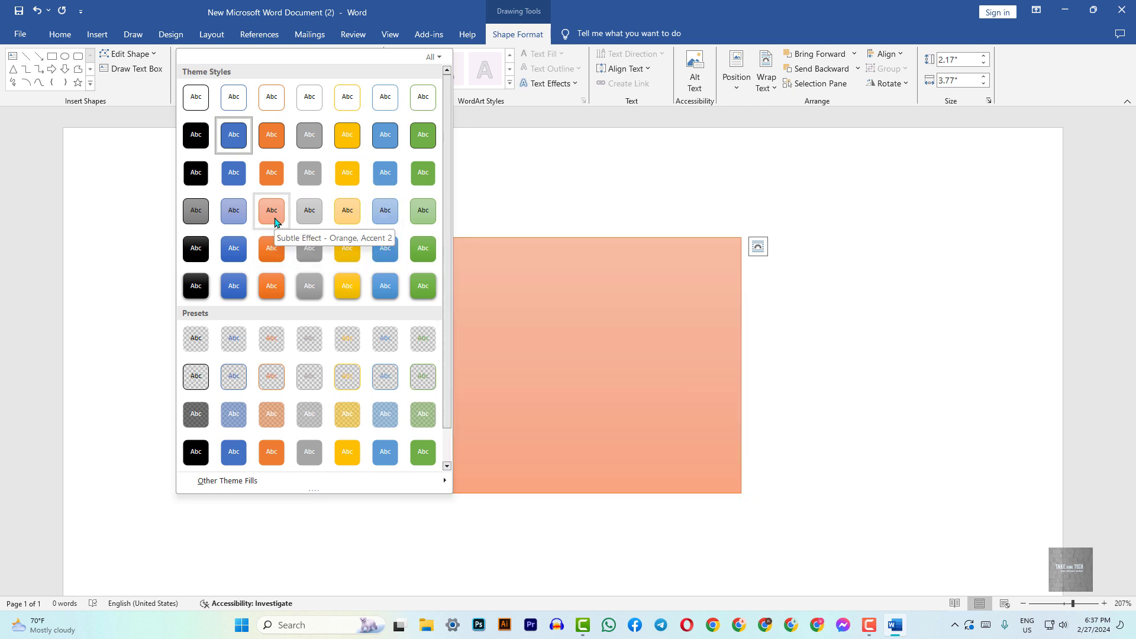
{"action": "left_click", "coordinate": [274, 221]}
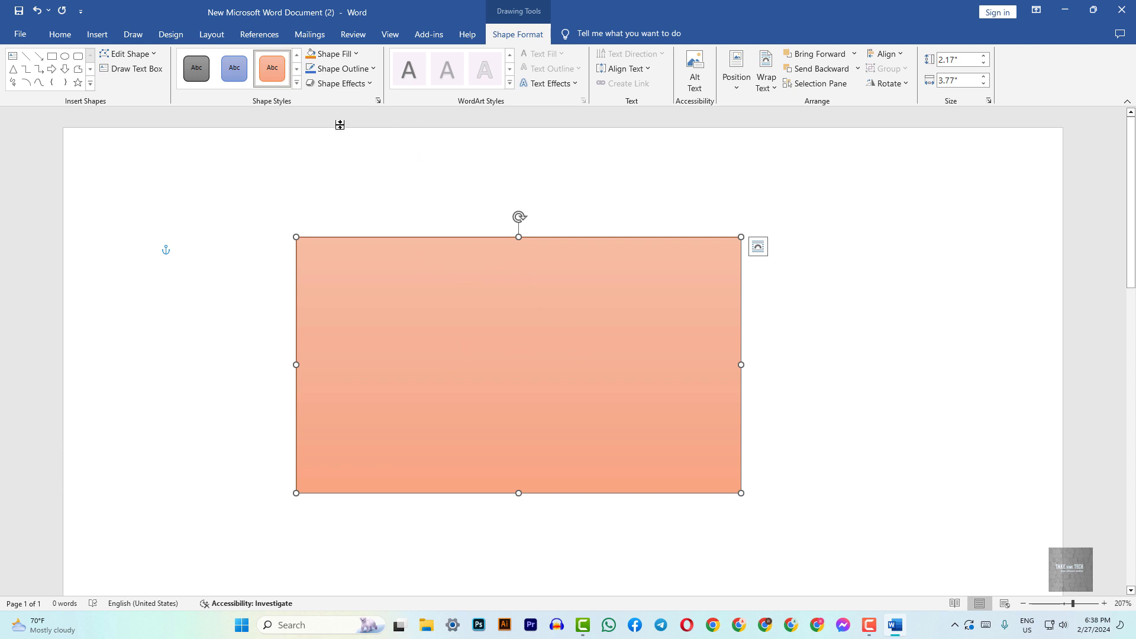
- Try a medium green theme fill on the rectangle, followed by No Fill
{"action": "left_click", "coordinate": [355, 55]}
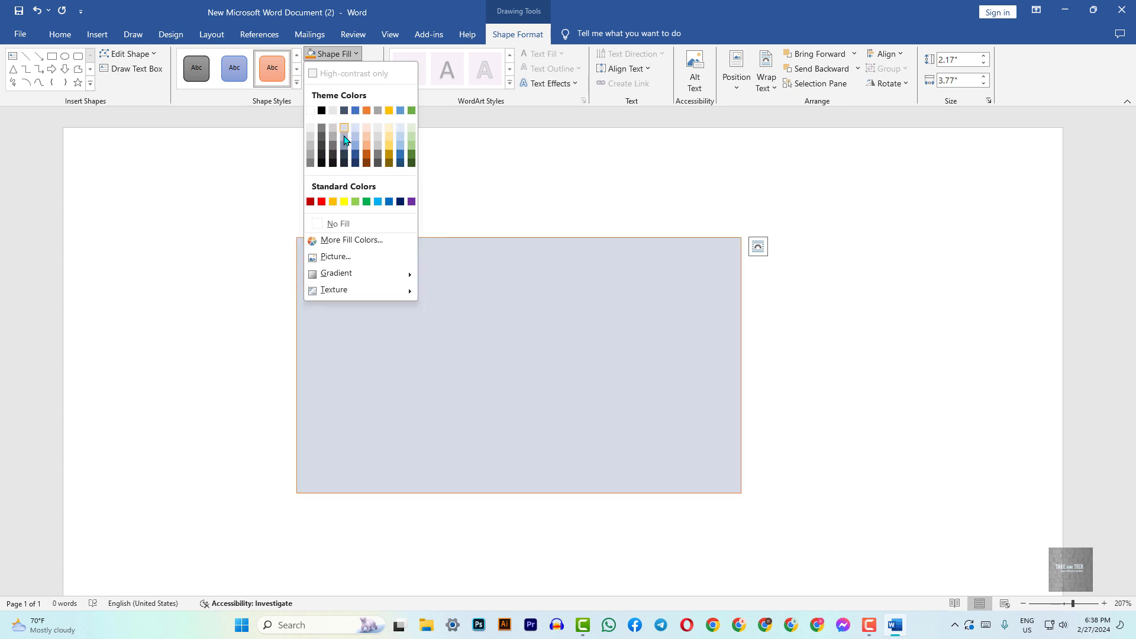
{"action": "left_click", "coordinate": [412, 145]}
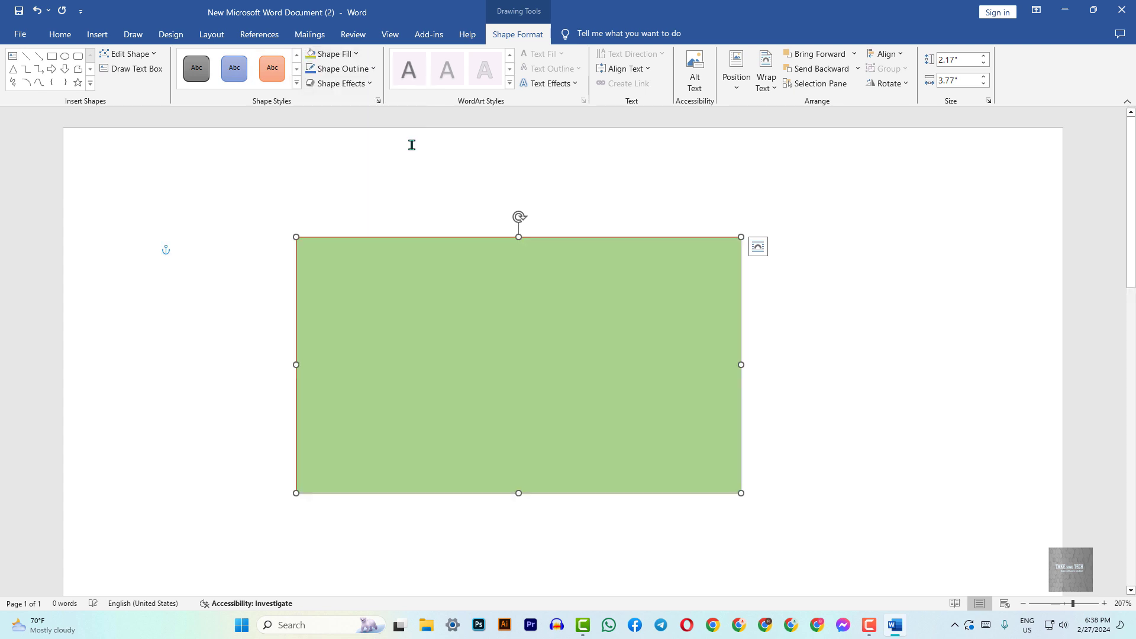
{"action": "left_click", "coordinate": [350, 54]}
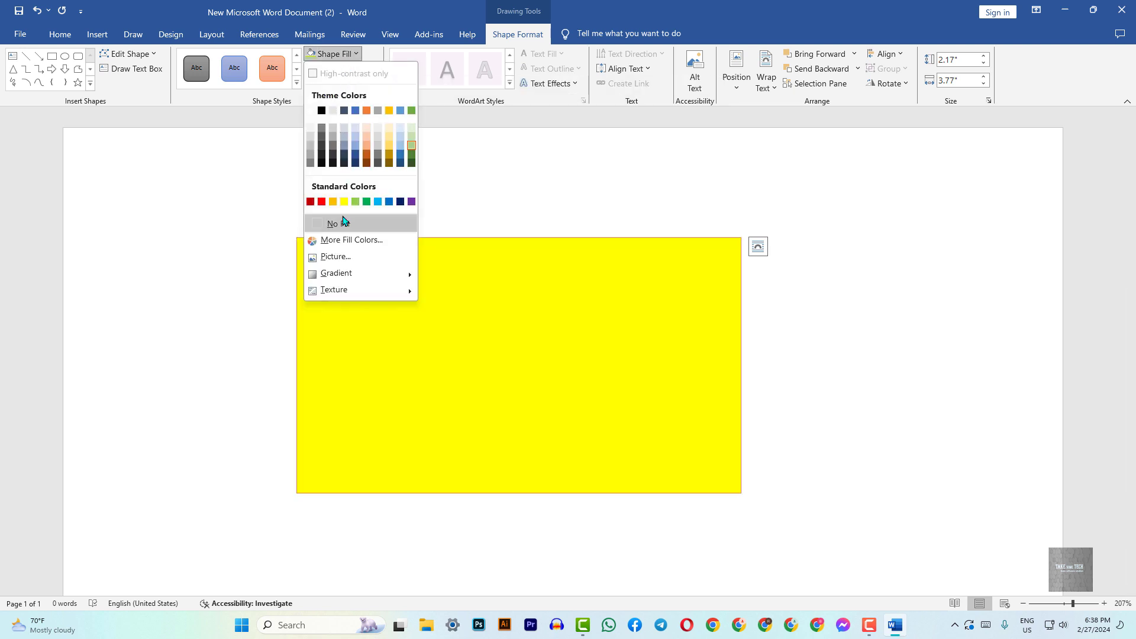
{"action": "left_click", "coordinate": [339, 224]}
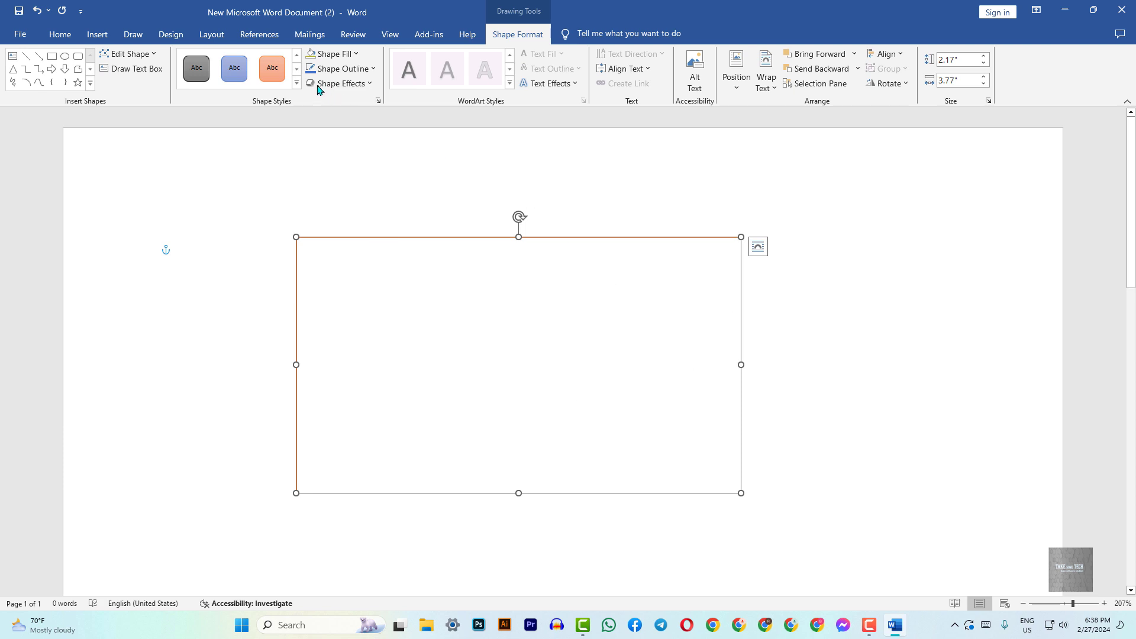
- Fill the rectangle with a light green theme colour
{"action": "left_click", "coordinate": [351, 54]}
{"action": "left_click", "coordinate": [411, 139]}
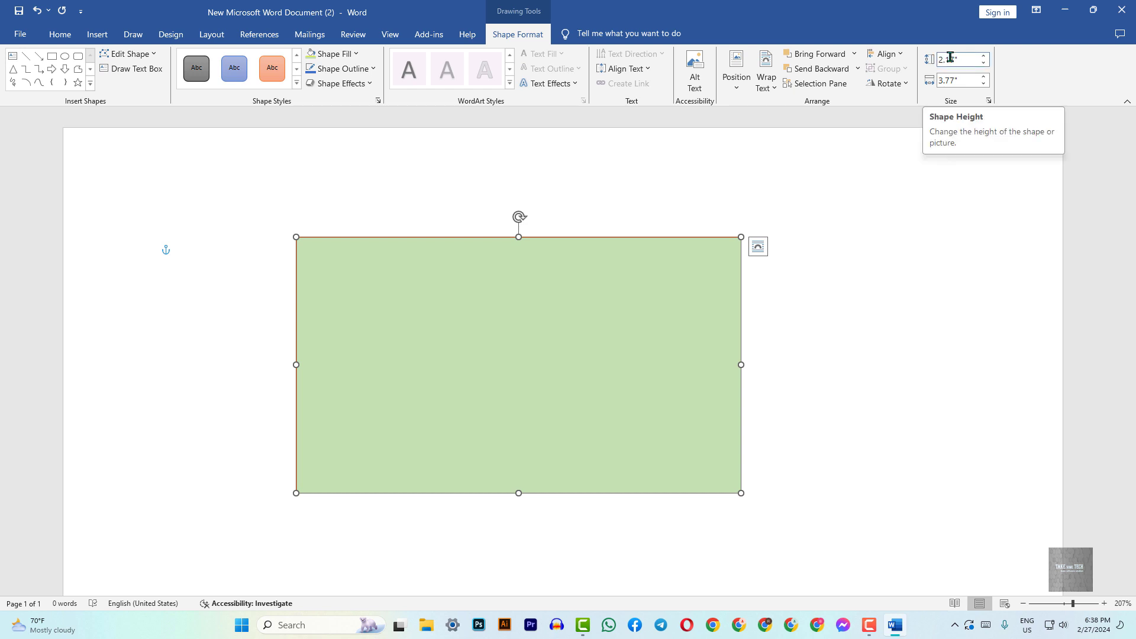
- Adjust the rectangle's height up and down in small increments, ending at 2.2"
{"action": "left_click", "coordinate": [984, 56]}
{"action": "left_click", "coordinate": [984, 56]}
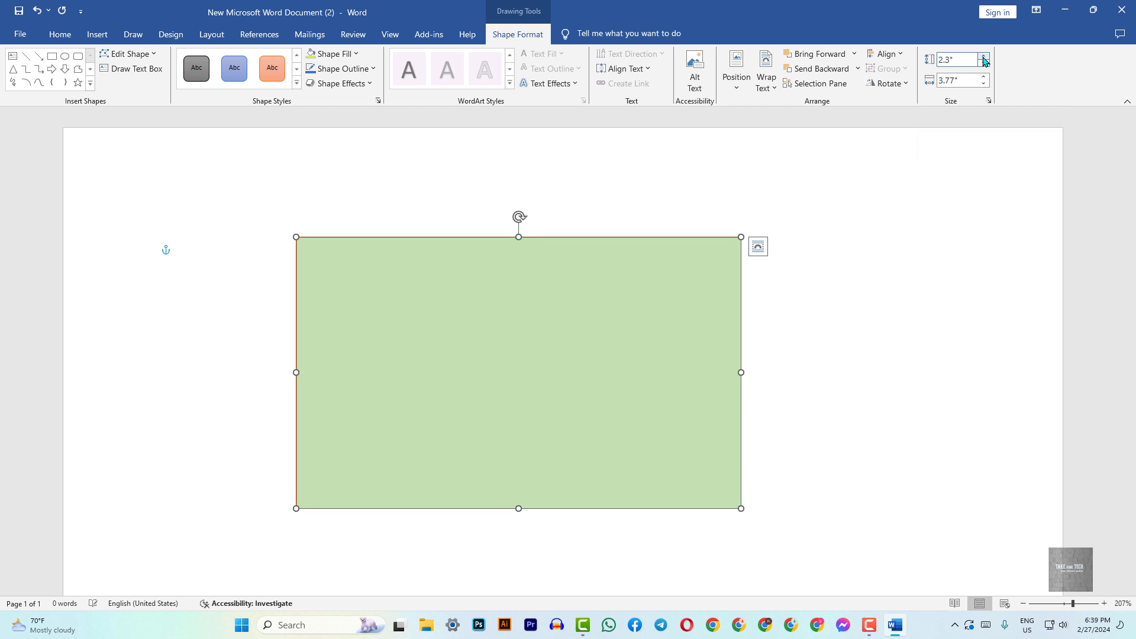
{"action": "left_click", "coordinate": [983, 56]}
{"action": "left_click", "coordinate": [984, 56]}
{"action": "left_click", "coordinate": [984, 56]}
{"action": "left_click", "coordinate": [984, 62]}
{"action": "left_click", "coordinate": [983, 62]}
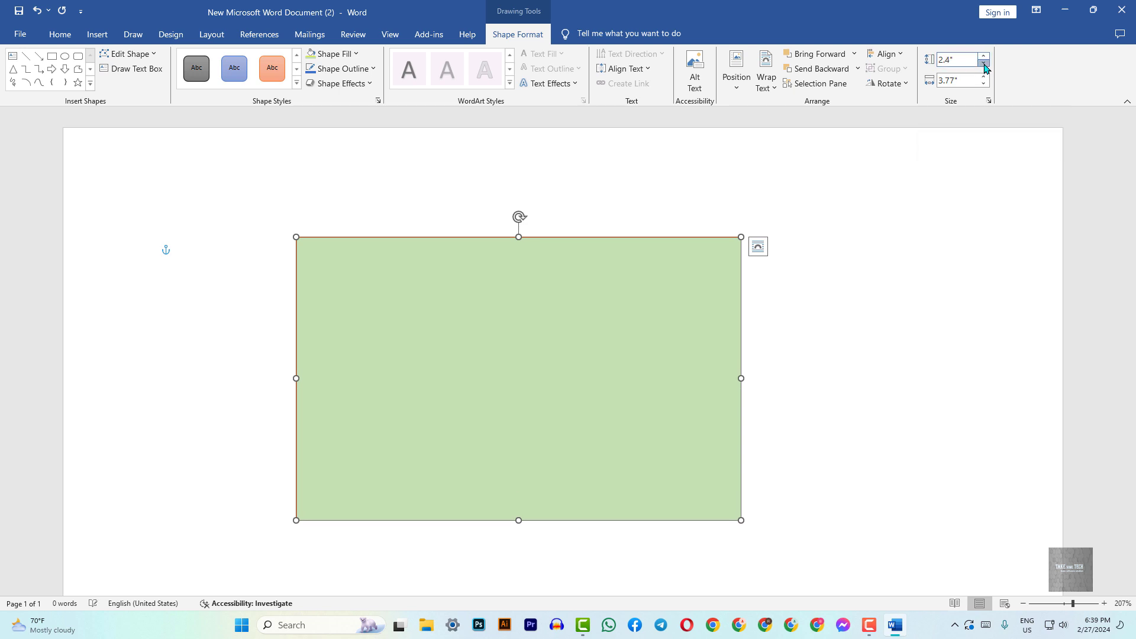
{"action": "left_click", "coordinate": [983, 63]}
{"action": "left_click", "coordinate": [983, 63]}
- Adjust the rectangle's width up and down in small increments, ending at 3.6"
{"action": "left_click", "coordinate": [984, 77]}
{"action": "left_click", "coordinate": [984, 77]}
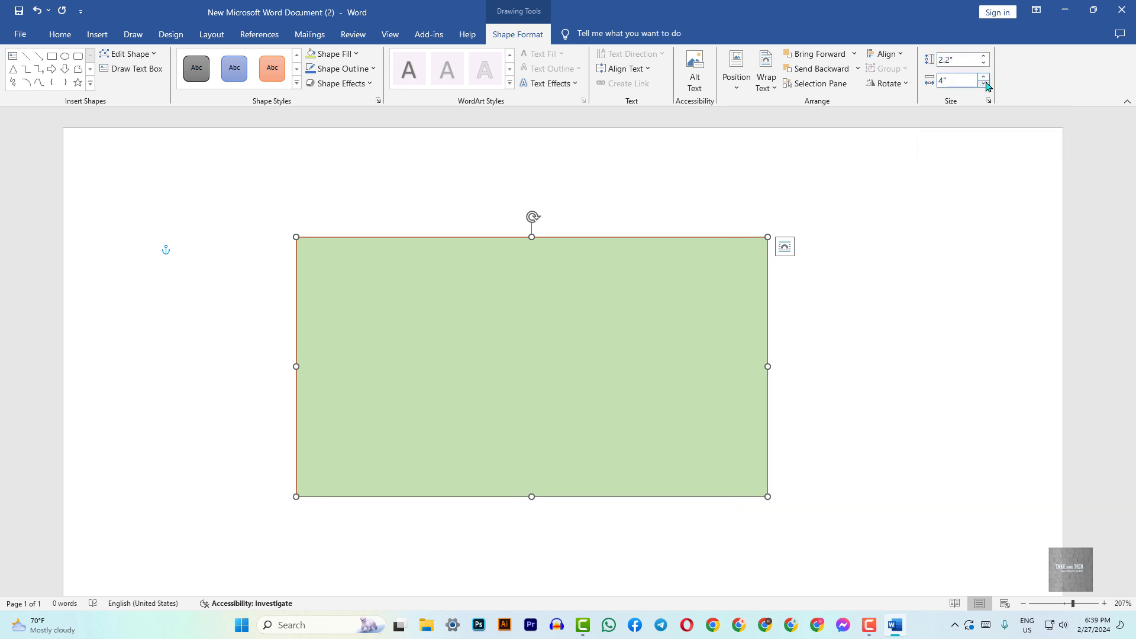
{"action": "left_click", "coordinate": [984, 83]}
{"action": "left_click", "coordinate": [984, 83]}
{"action": "left_click", "coordinate": [984, 83]}
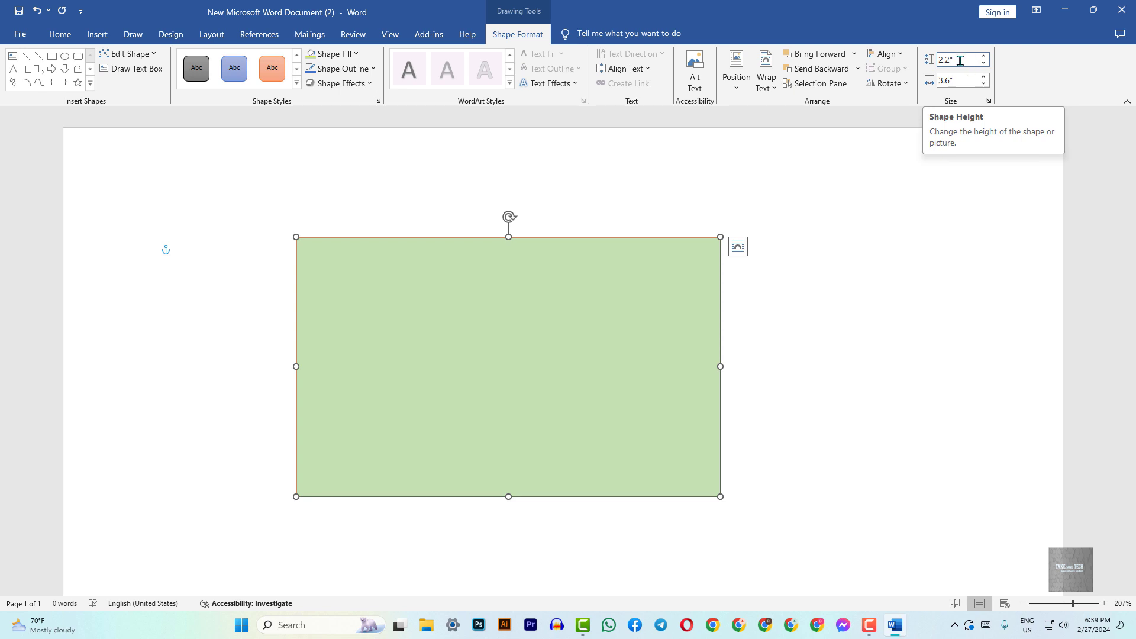
- Set the rectangle's height to 3" and its width to 5", and deselect it
{"action": "left_click", "coordinate": [960, 60]}
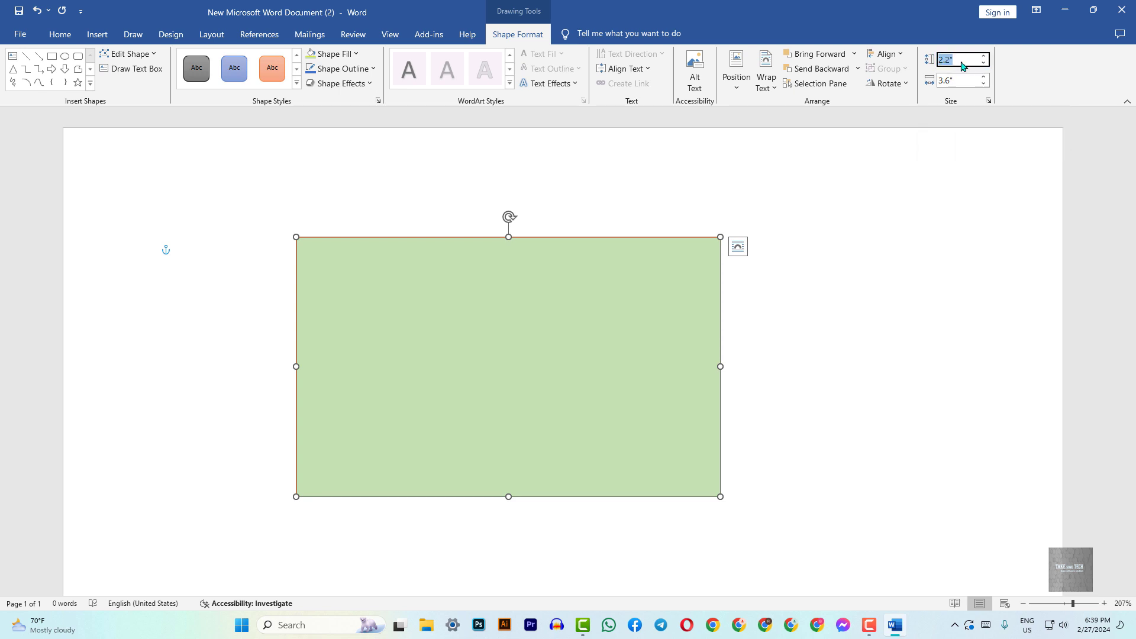
{"action": "type", "text": "3"}
{"action": "left_click", "coordinate": [958, 81]}
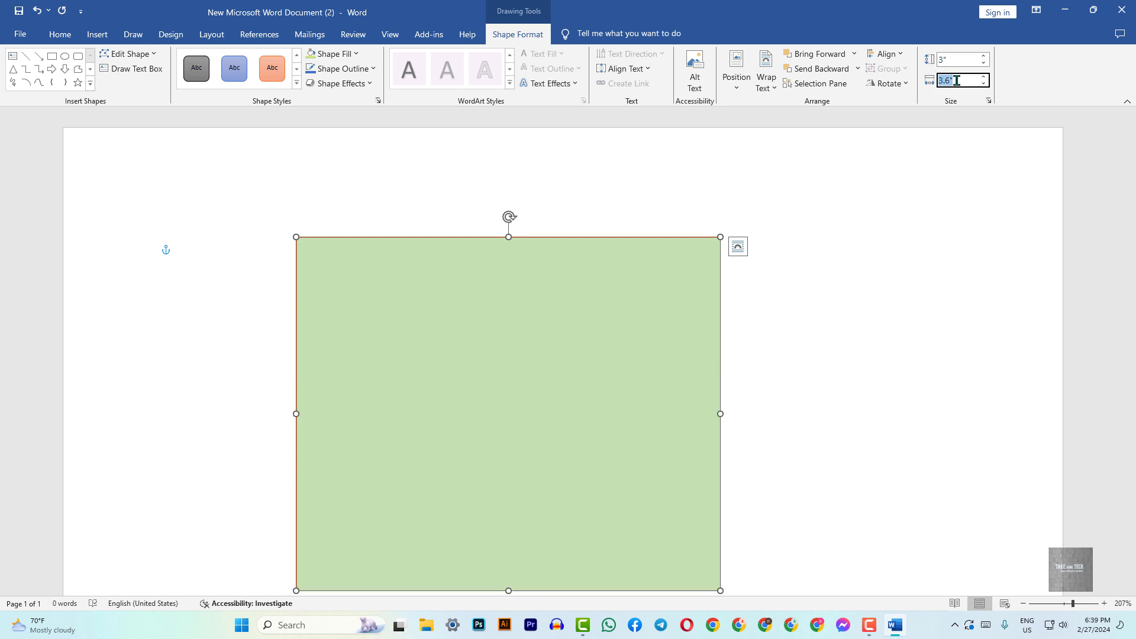
{"action": "type", "text": "5"}
{"action": "key", "text": "Return"}
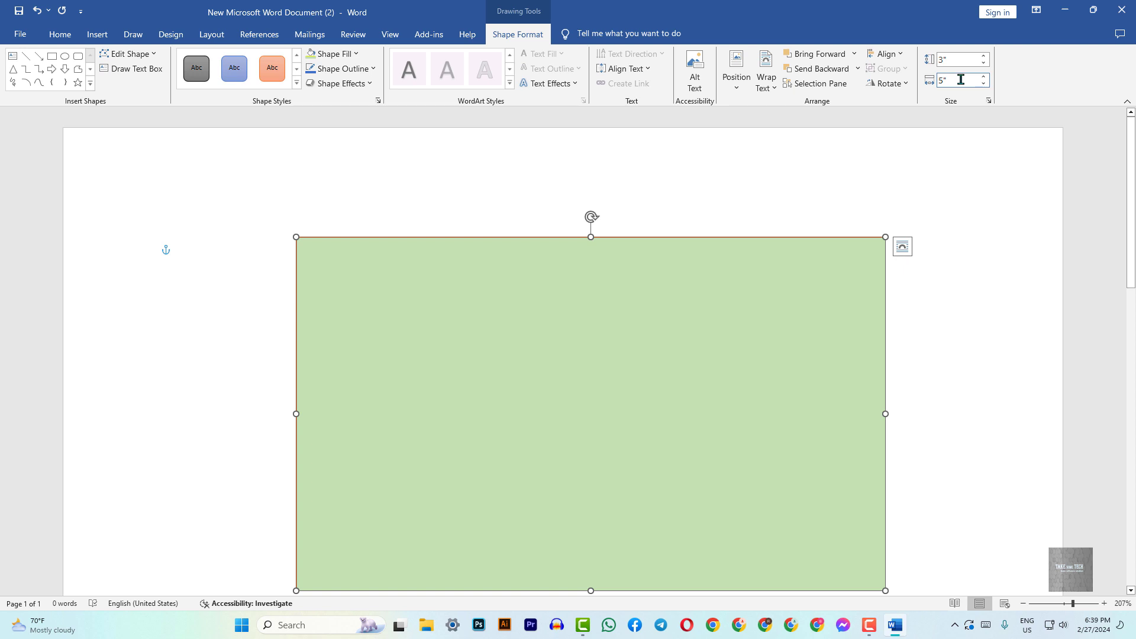
{"action": "scroll", "coordinate": [921, 140], "scroll_direction": "down", "scroll_amount": 1}
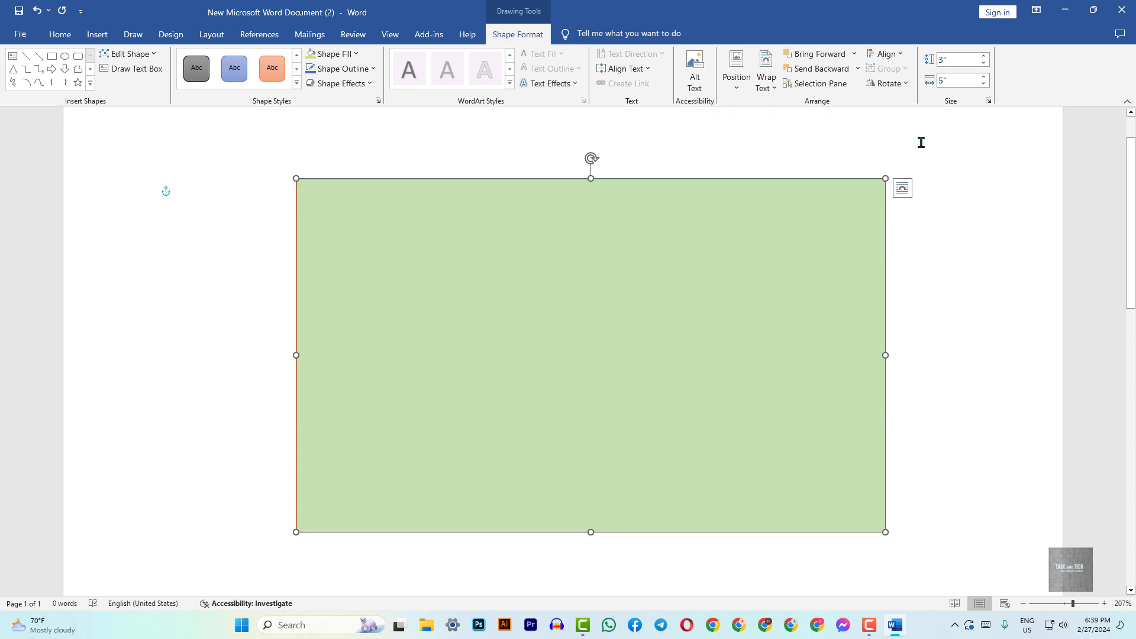
{"action": "left_click", "coordinate": [961, 329]}
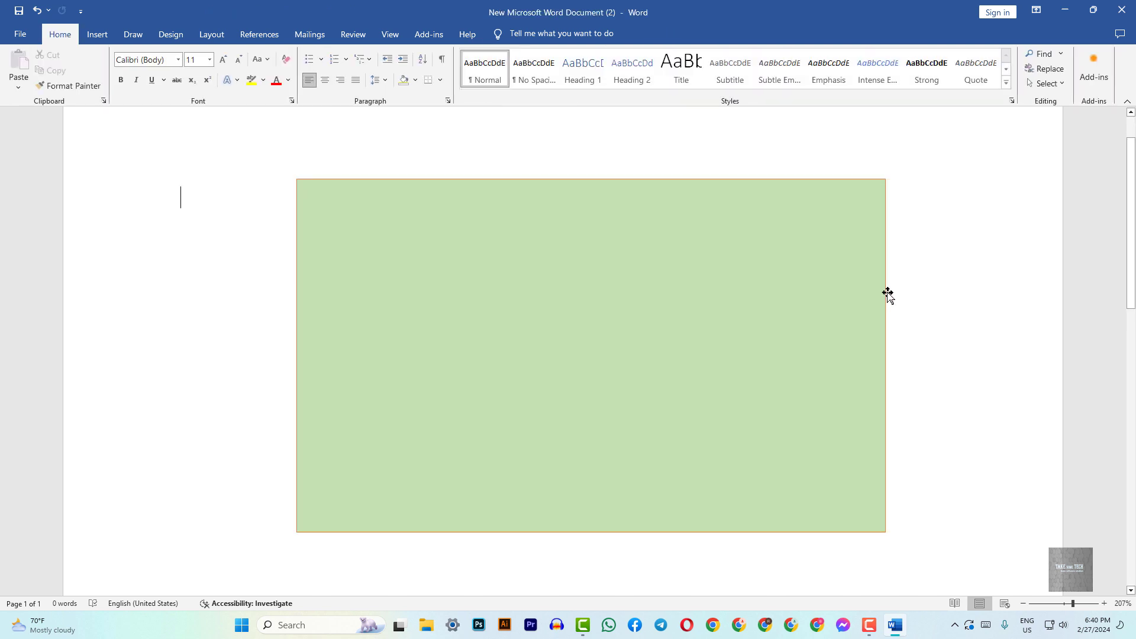
- Draw an oval about 2.13" high and 1.75" wide below the rectangle, near the page's right edge
{"action": "scroll", "coordinate": [887, 295], "scroll_direction": "down", "scroll_amount": 5}
{"action": "scroll", "coordinate": [886, 287], "scroll_direction": "up", "scroll_amount": 6}
{"action": "scroll", "coordinate": [886, 285], "scroll_direction": "down", "scroll_amount": 2}
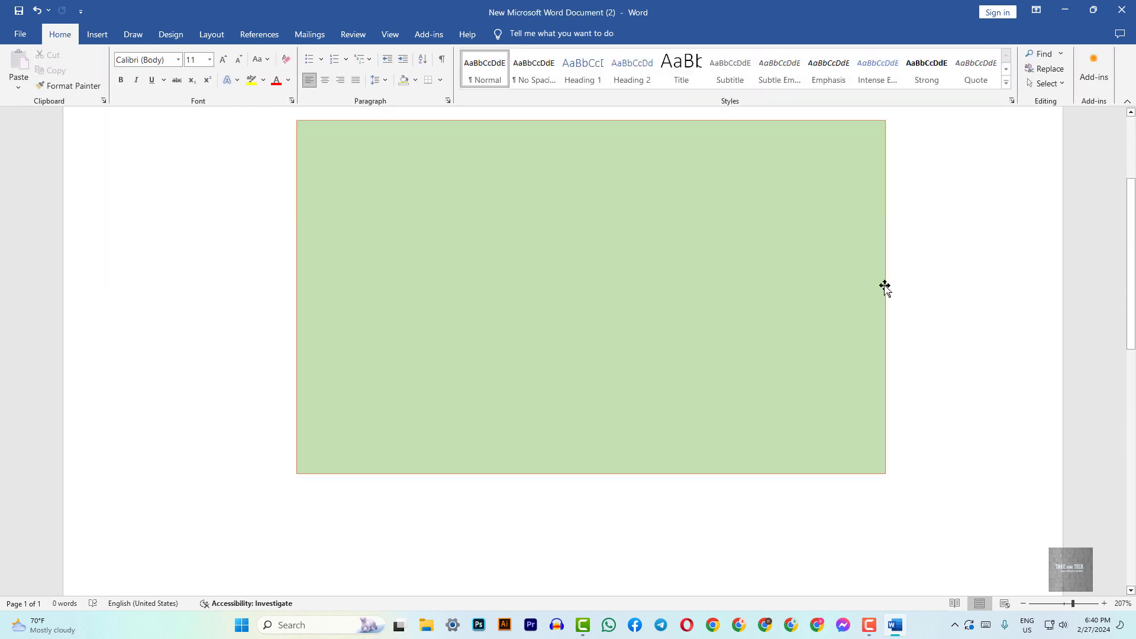
{"action": "scroll", "coordinate": [885, 287], "scroll_direction": "down", "scroll_amount": 1}
{"action": "left_click", "coordinate": [97, 34]}
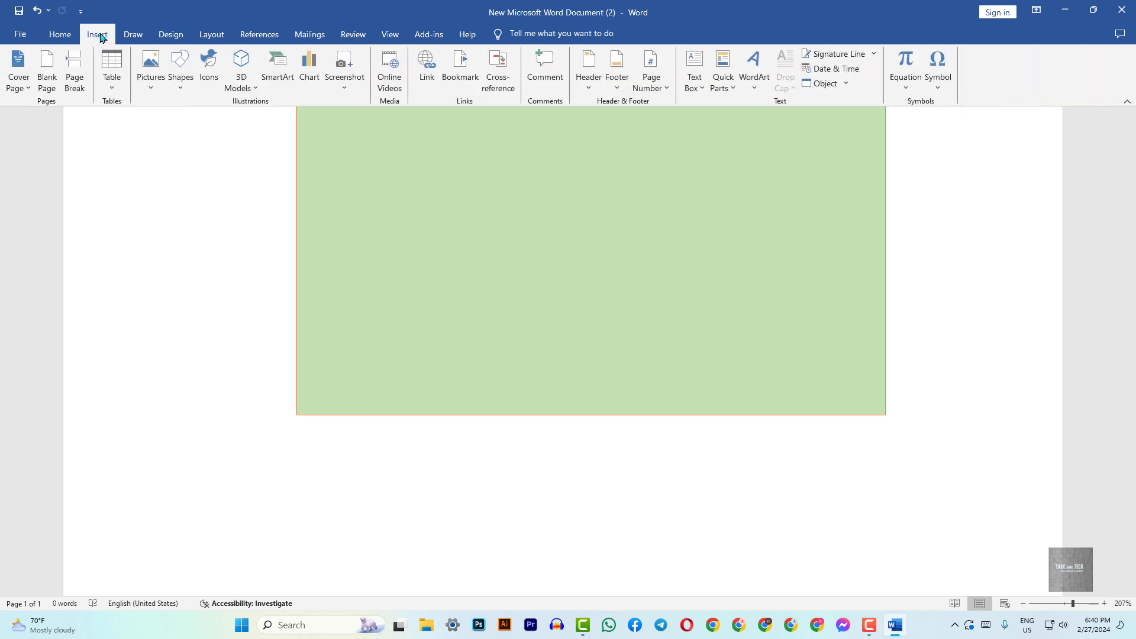
{"action": "left_click", "coordinate": [181, 83]}
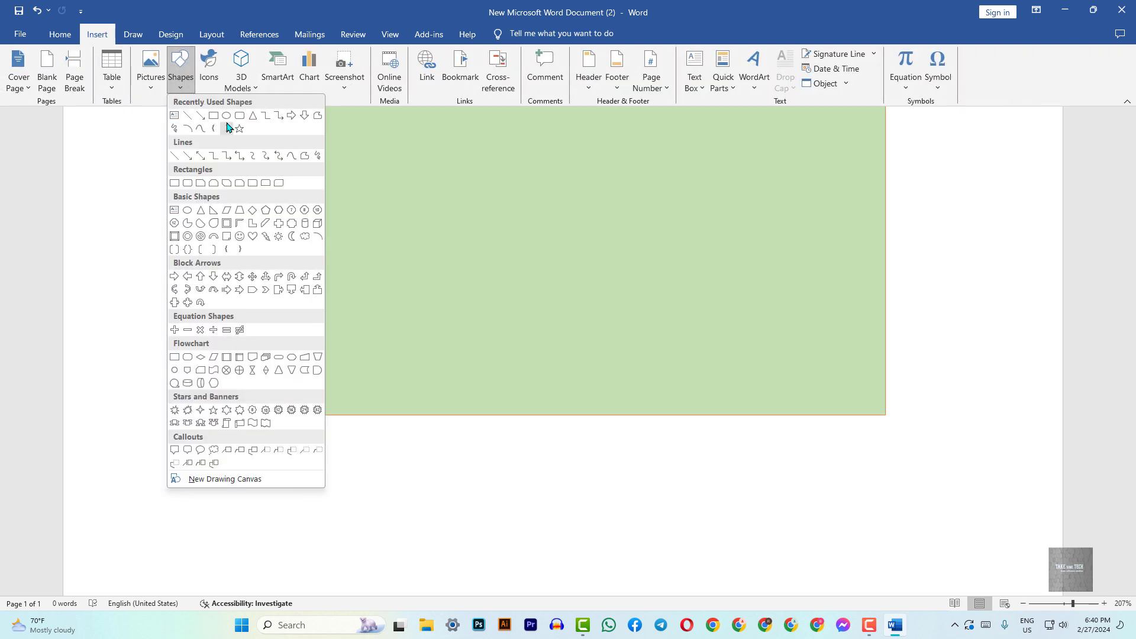
{"action": "left_click", "coordinate": [227, 120]}
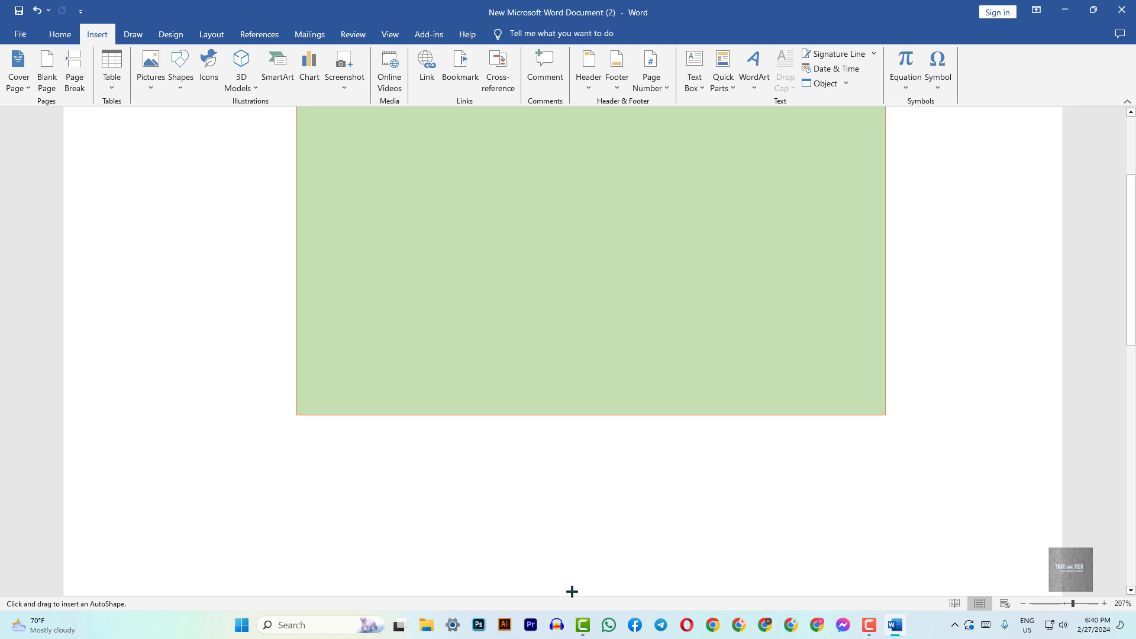
{"action": "scroll", "coordinate": [568, 523], "scroll_direction": "down", "scroll_amount": 5}
{"action": "scroll", "coordinate": [551, 407], "scroll_direction": "up", "scroll_amount": 1}
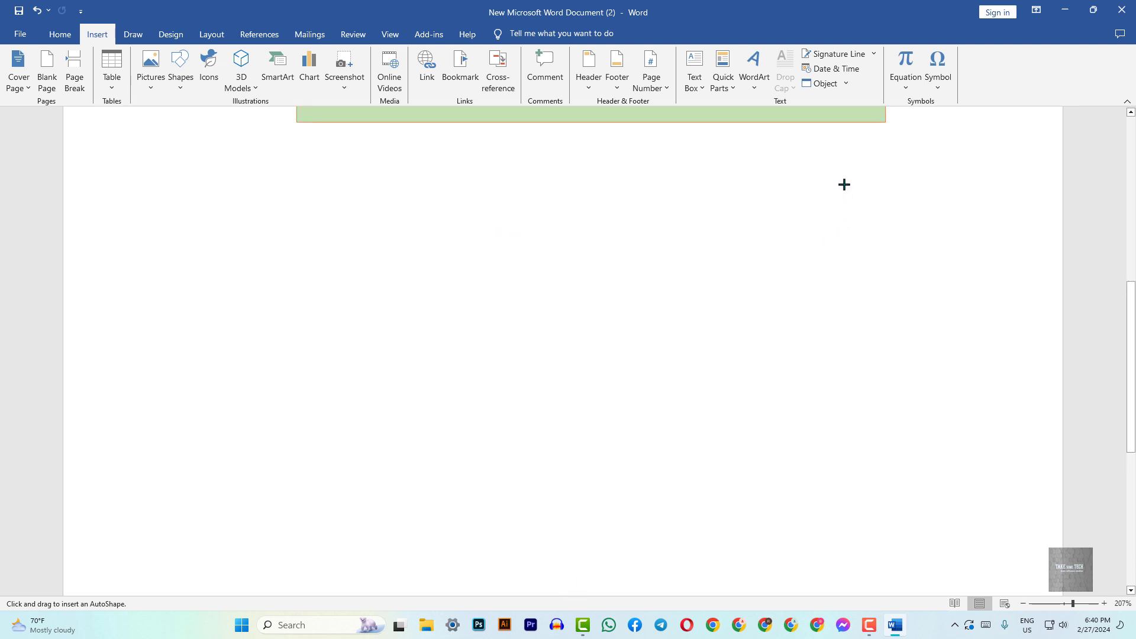
{"action": "mouse_move", "coordinate": [835, 183]}
{"action": "left_mouse_down"}
{"action": "mouse_move", "coordinate": [916, 198]}
{"action": "mouse_move", "coordinate": [934, 286]}
{"action": "mouse_move", "coordinate": [1000, 357]}
{"action": "mouse_move", "coordinate": [1025, 363]}
{"action": "mouse_move", "coordinate": [1051, 436]}
{"action": "left_mouse_up"}
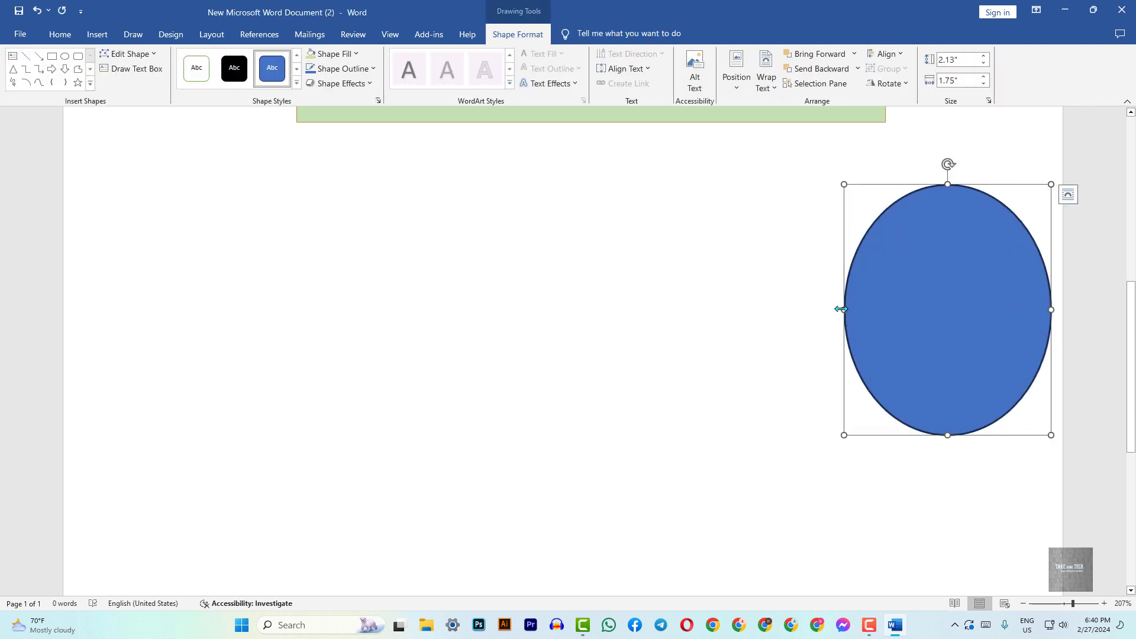
- Stretch the oval to about 2.17" wide and 2.24" high so it looks nearly circular, and deselect it
{"action": "left_click_drag", "start_coordinate": [841, 309], "coordinate": [795, 309]}
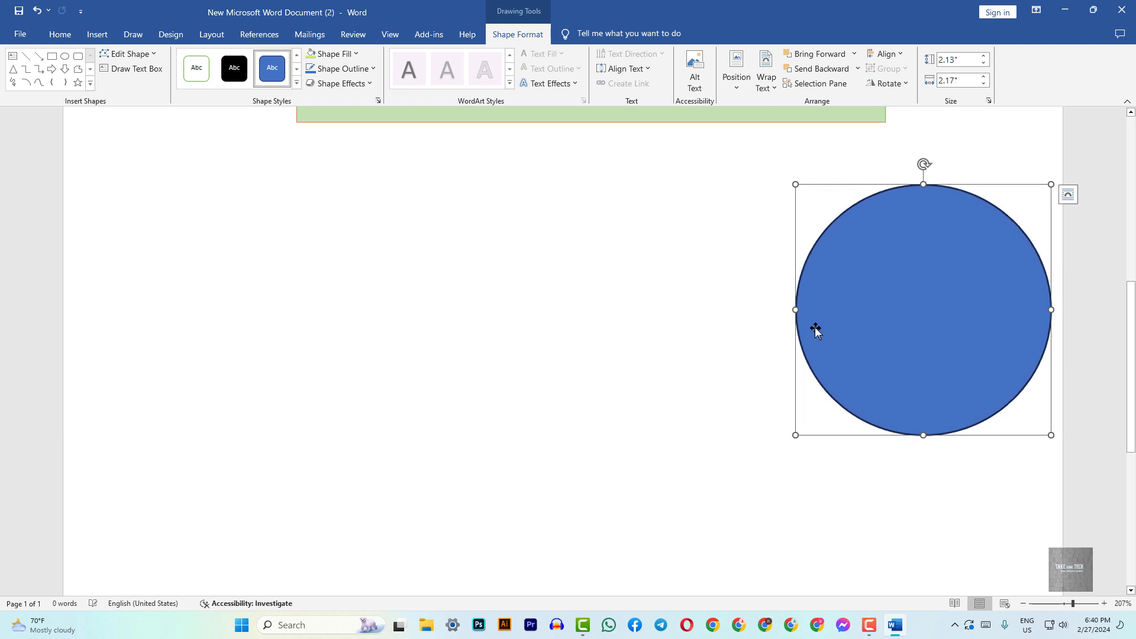
{"action": "mouse_move", "coordinate": [923, 438]}
{"action": "left_mouse_down"}
{"action": "mouse_move", "coordinate": [924, 477]}
{"action": "mouse_move", "coordinate": [918, 401]}
{"action": "mouse_move", "coordinate": [911, 451]}
{"action": "mouse_move", "coordinate": [922, 448]}
{"action": "left_mouse_up"}
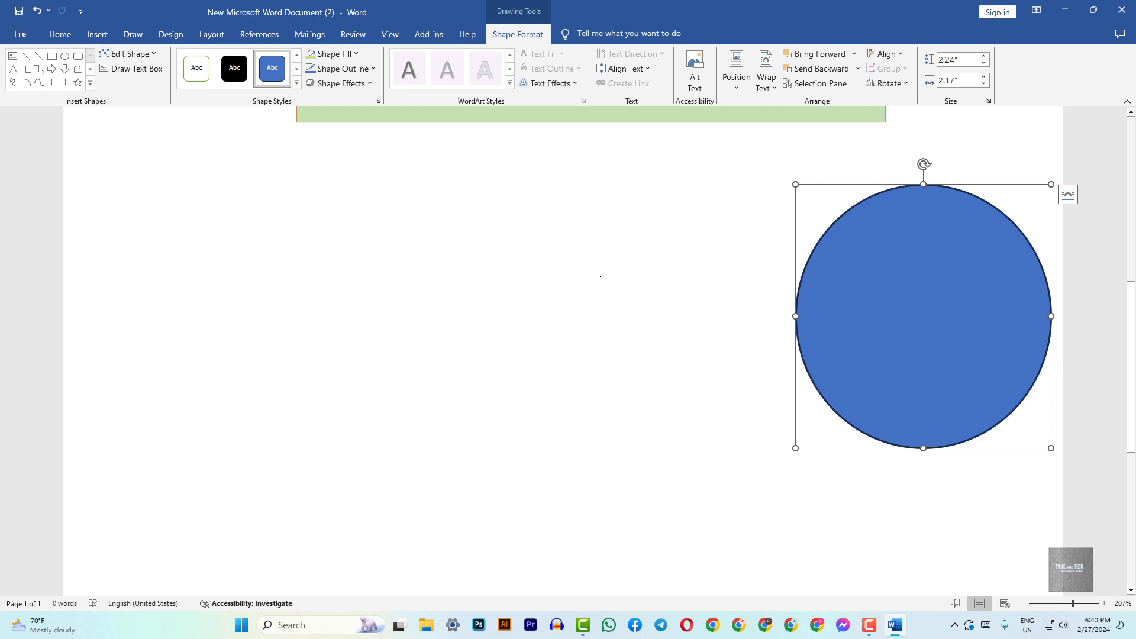
{"action": "left_click", "coordinate": [599, 280]}
- Draw a perfect circle about 2.07" in diameter below the rectangle, to the left of the existing oval
{"action": "left_click", "coordinate": [97, 34]}
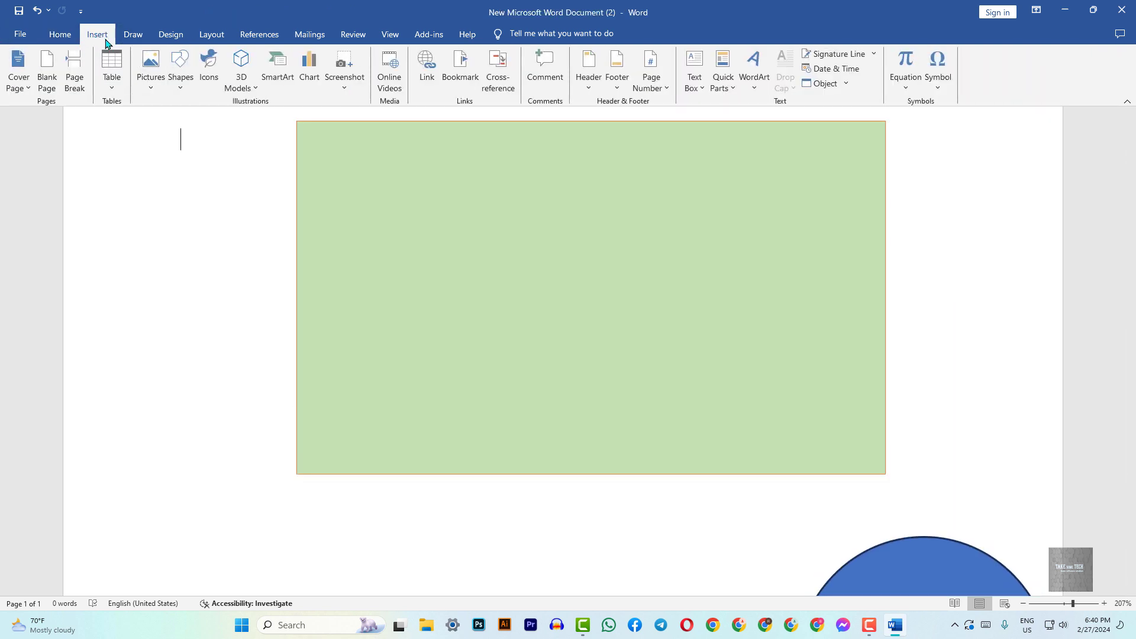
{"action": "left_click", "coordinate": [180, 71]}
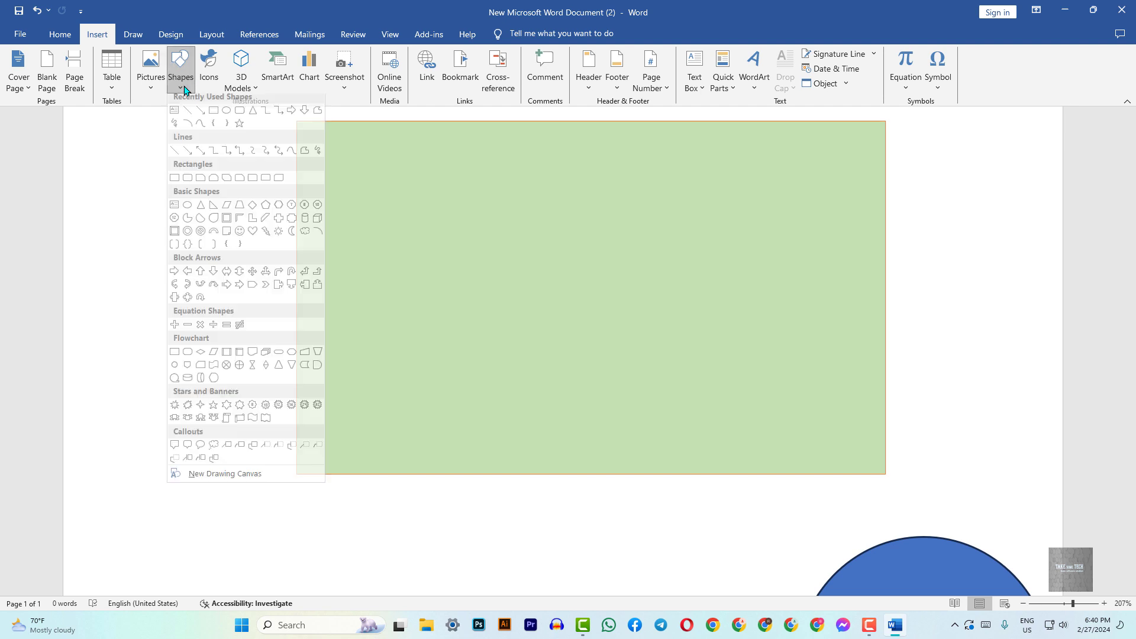
{"action": "left_click", "coordinate": [223, 116]}
{"action": "scroll", "coordinate": [279, 203], "scroll_direction": "down", "scroll_amount": 3}
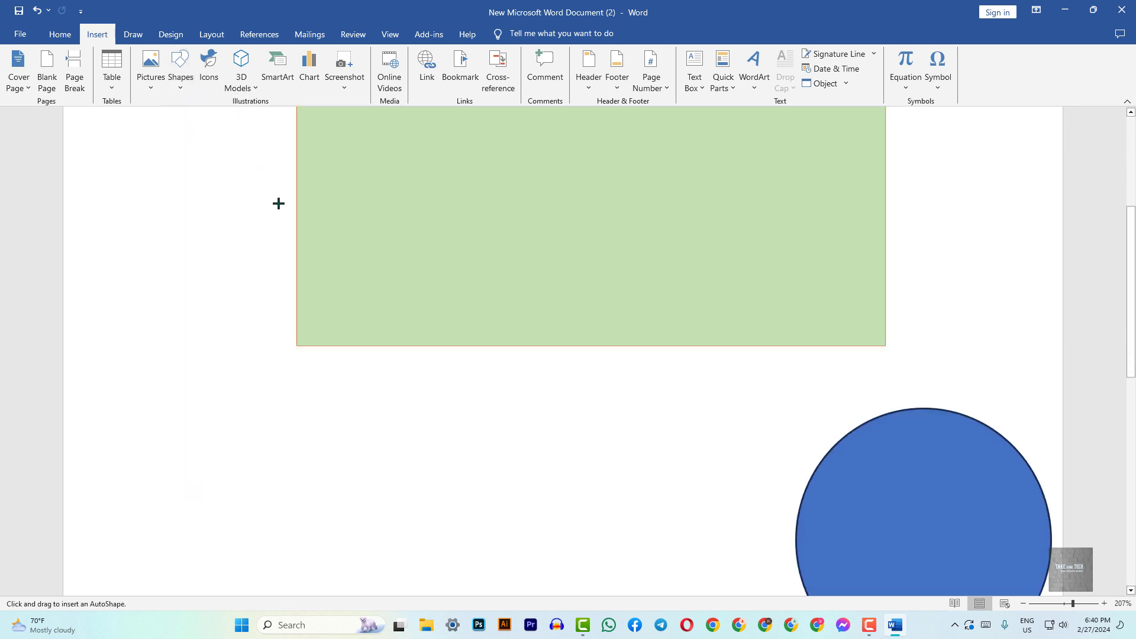
{"action": "scroll", "coordinate": [278, 203], "scroll_direction": "down", "scroll_amount": 3}
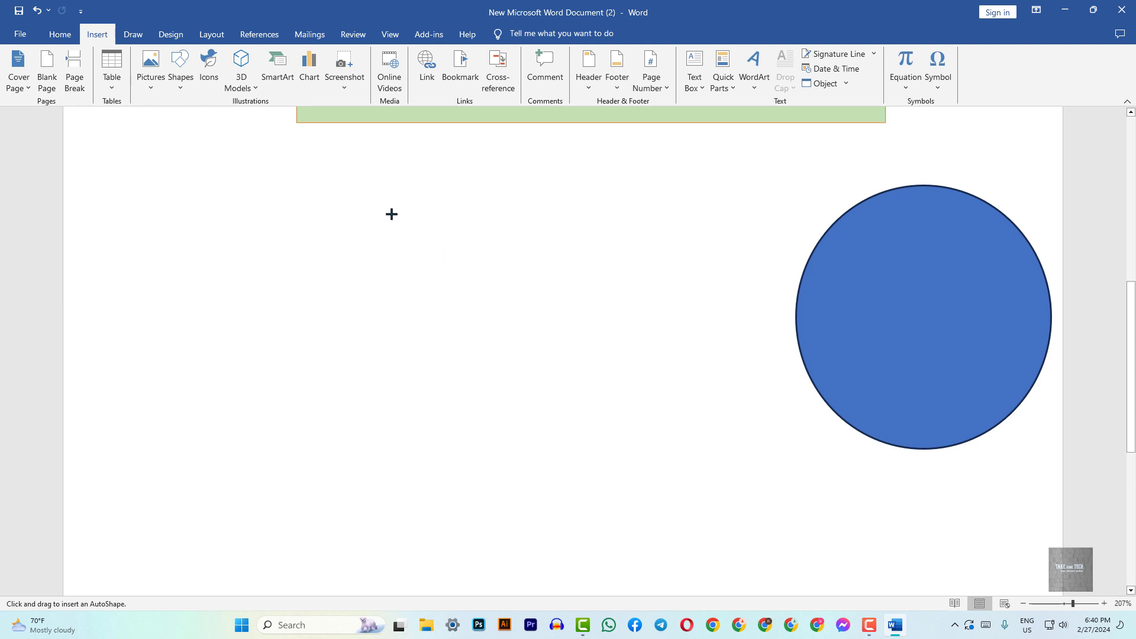
{"action": "left_click_drag", "start_coordinate": [391, 213], "coordinate": [634, 279]}
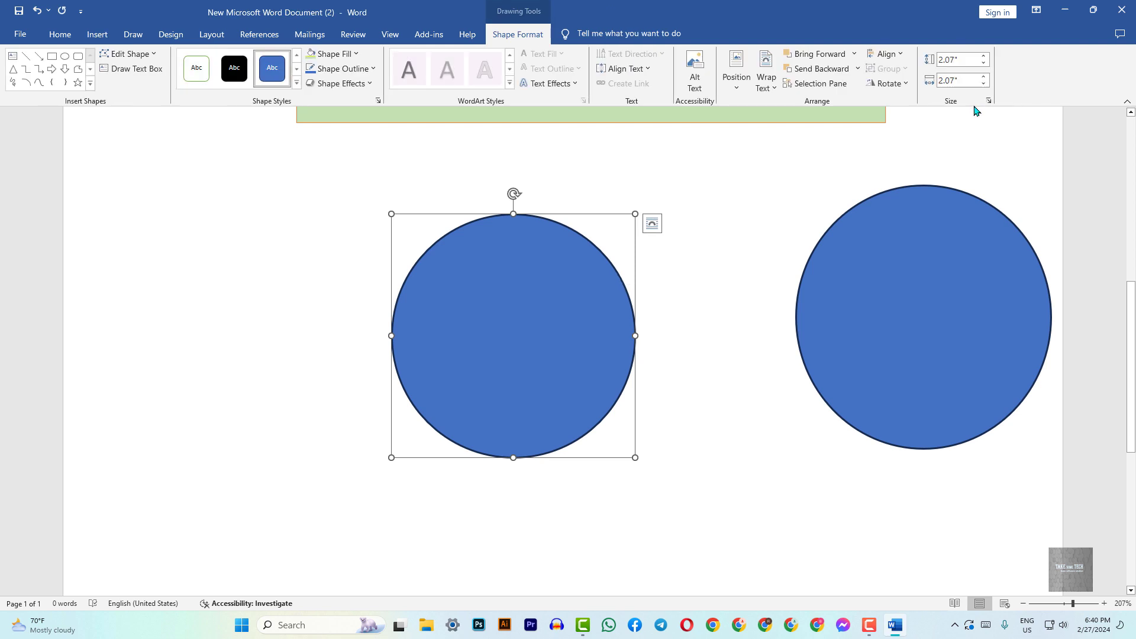
- Set the height and width of the selected circle below the rectangle to 2"
{"action": "left_click", "coordinate": [962, 57]}
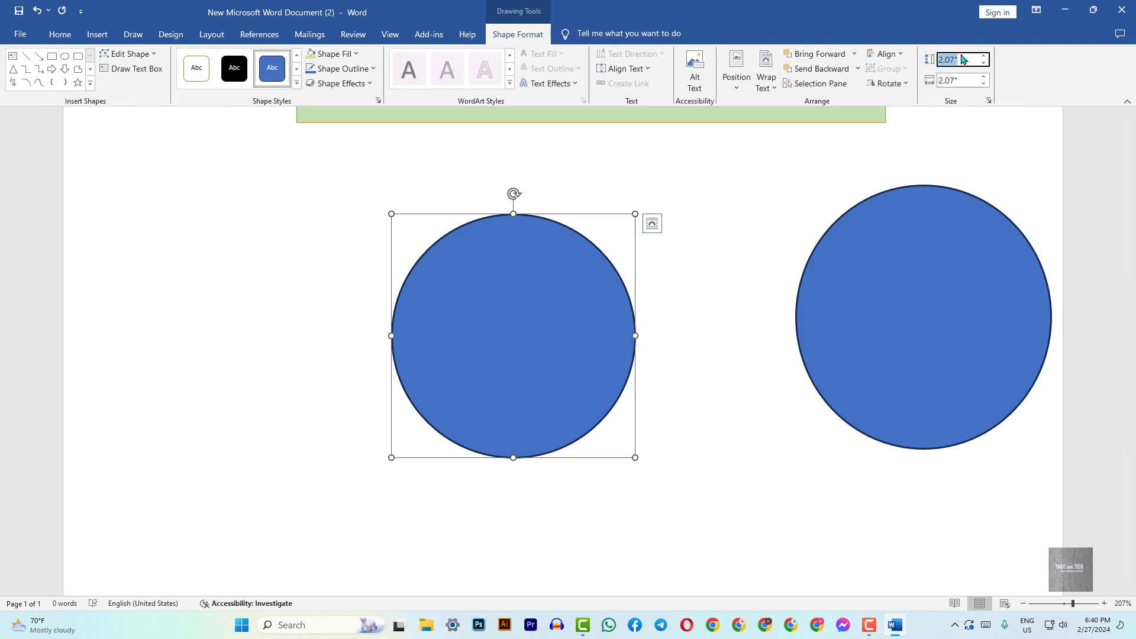
{"action": "type", "text": "2"}
{"action": "left_click", "coordinate": [963, 76]}
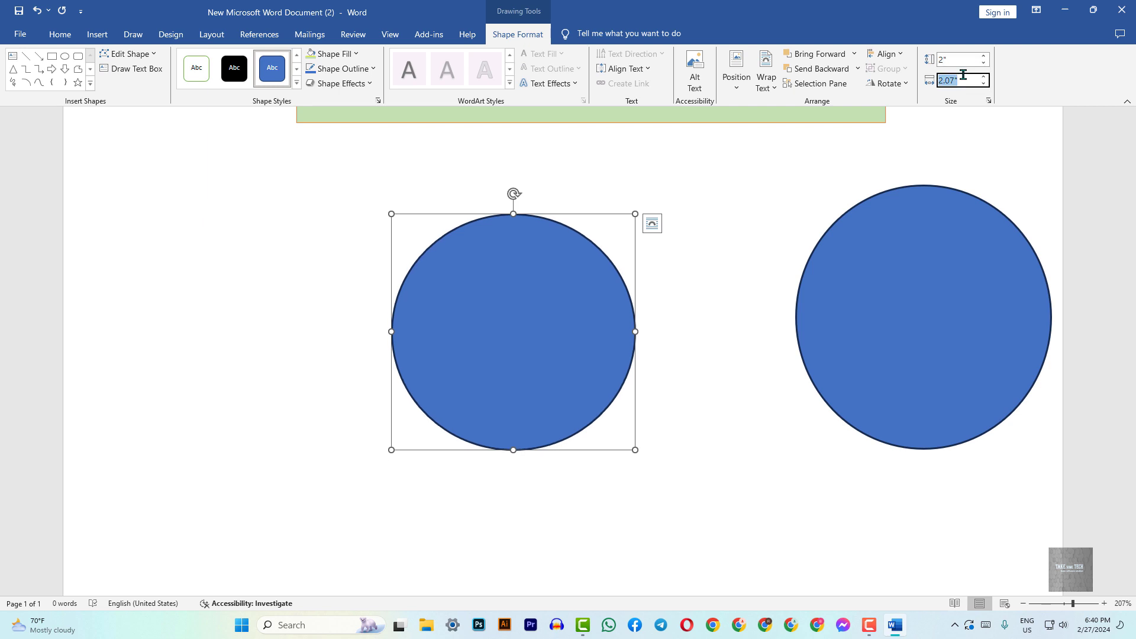
{"action": "type", "text": "2"}
{"action": "key", "text": "Return"}
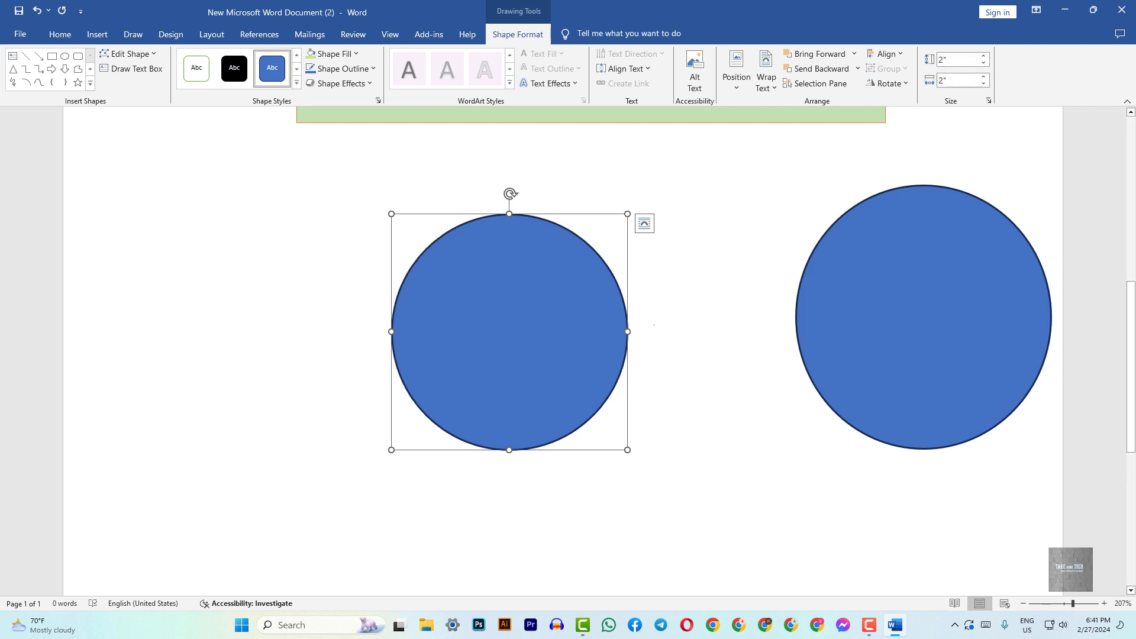
- Delete the larger blue oval near the page's right edge, keeping the other circle
{"action": "left_click", "coordinate": [736, 389]}
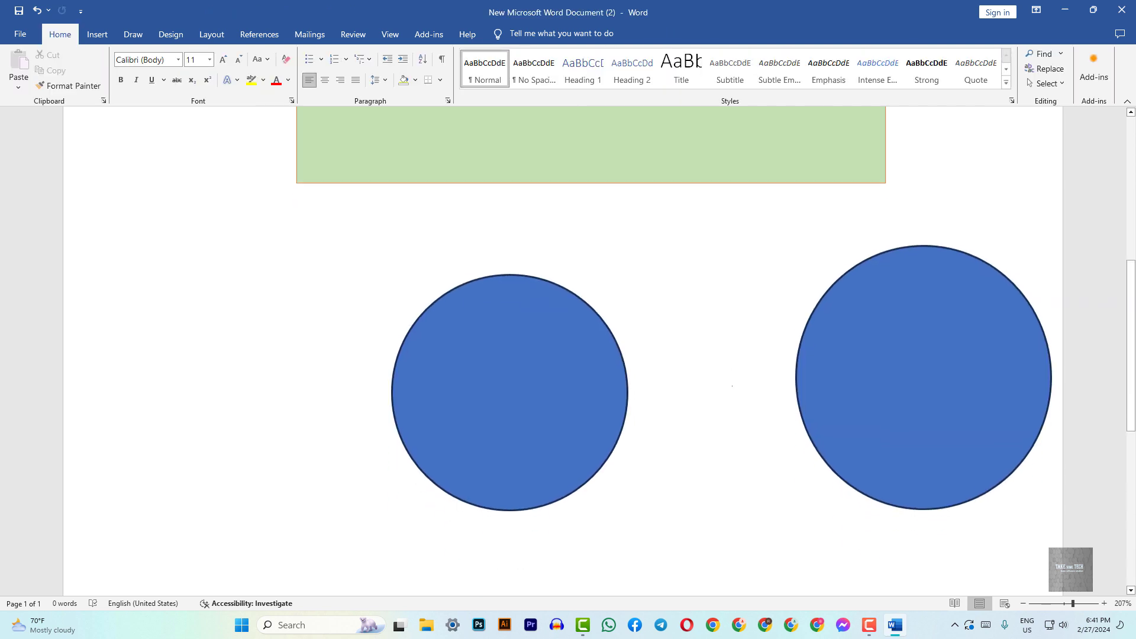
{"action": "left_click", "coordinate": [895, 420]}
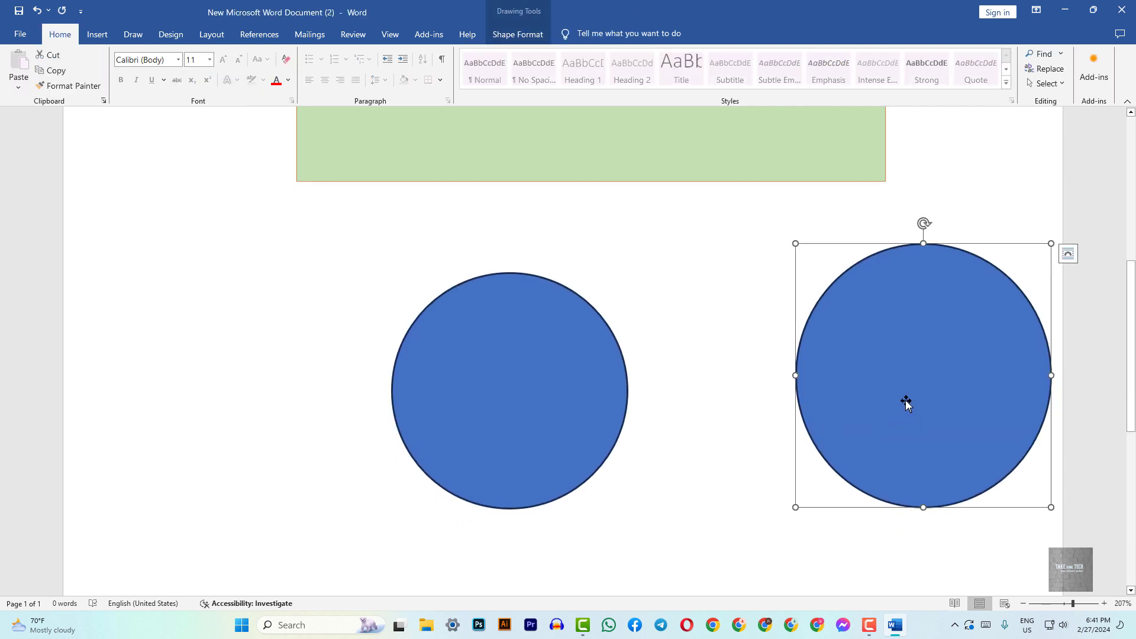
{"action": "key", "text": "Delete"}
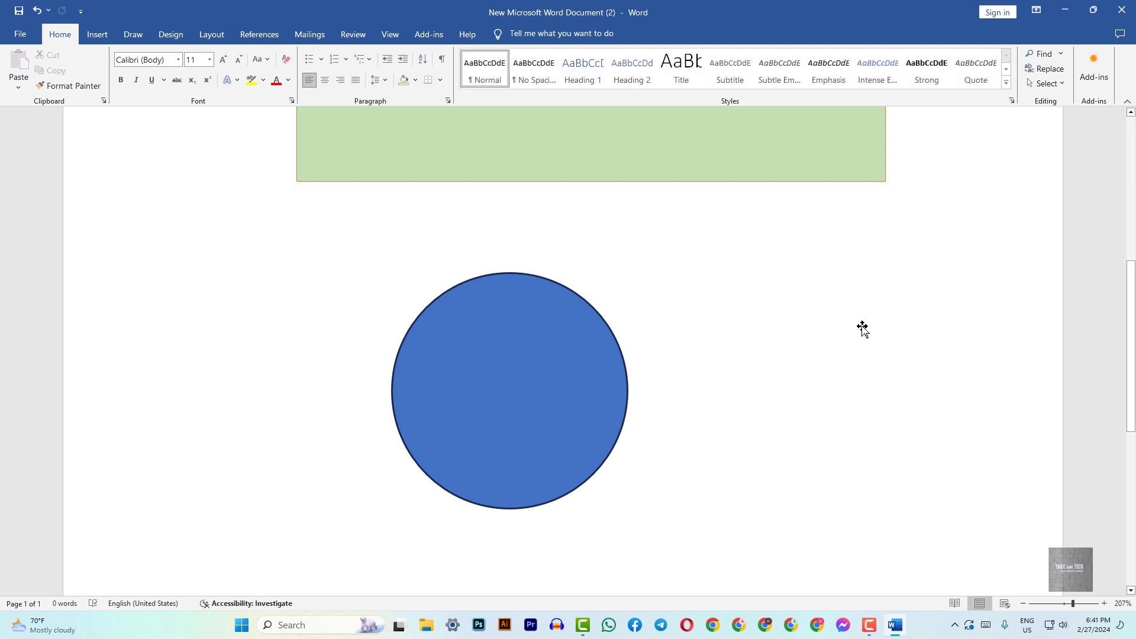
- Set the light green rectangle's width to 3" and its height to 1.5"
{"action": "scroll", "coordinate": [862, 328], "scroll_direction": "up", "scroll_amount": 5}
{"action": "left_click", "coordinate": [622, 397]}
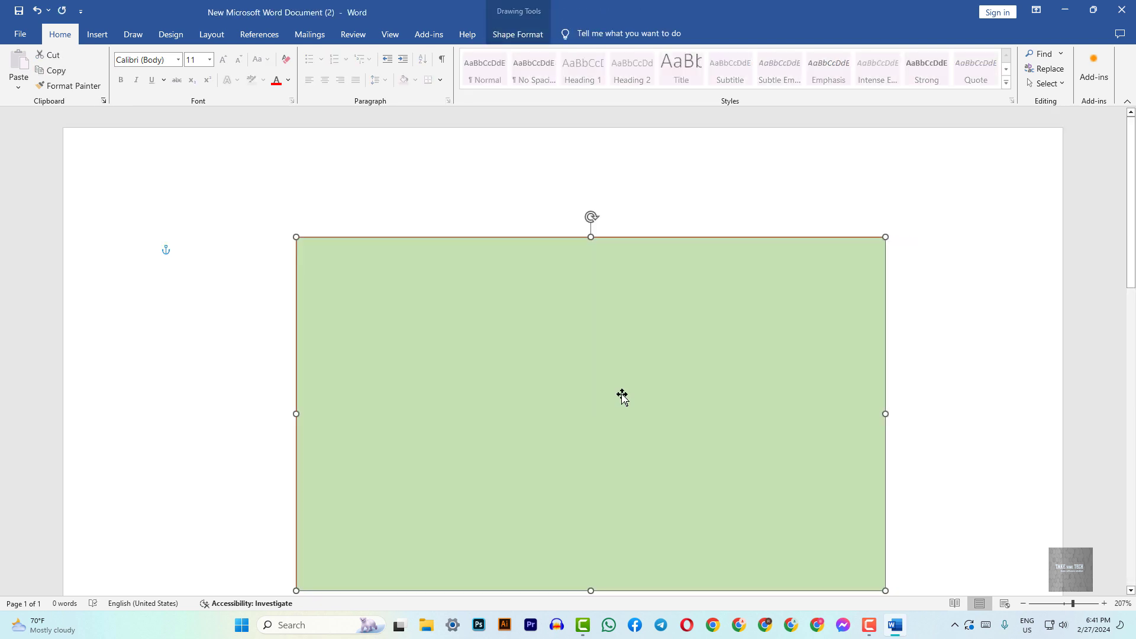
{"action": "scroll", "coordinate": [622, 396], "scroll_direction": "down", "scroll_amount": 1}
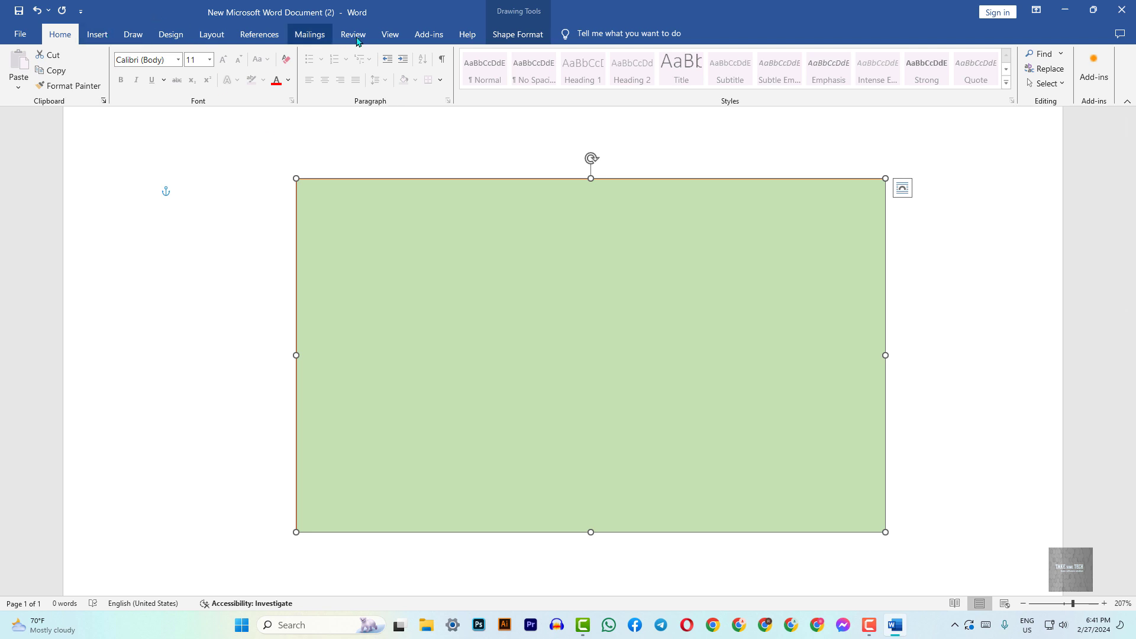
{"action": "left_click", "coordinate": [517, 36]}
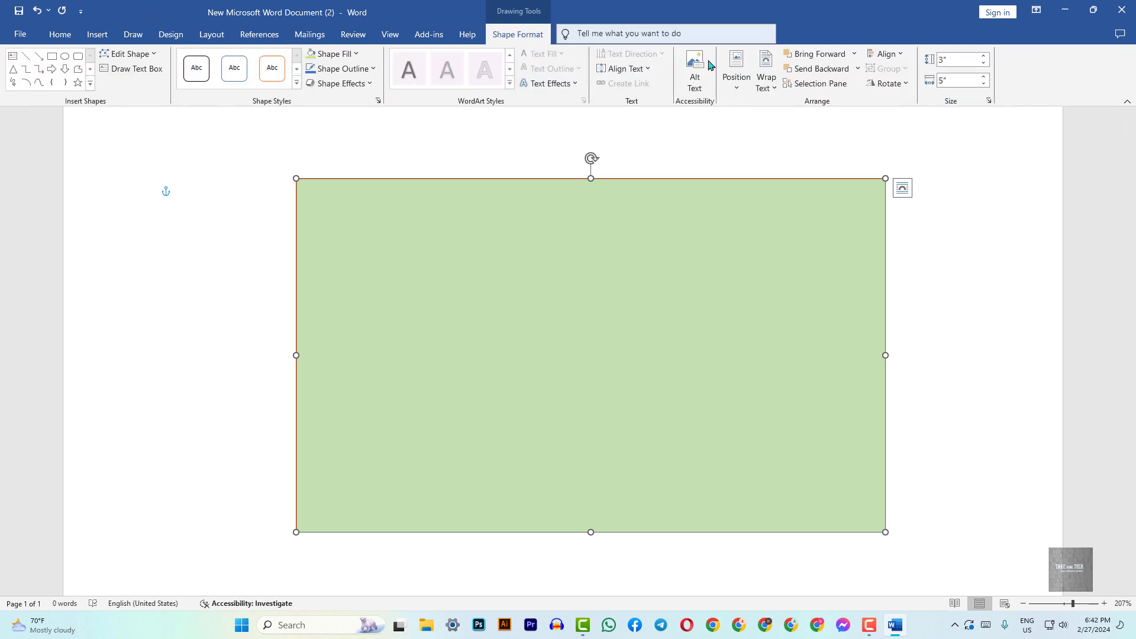
{"action": "left_click", "coordinate": [950, 84]}
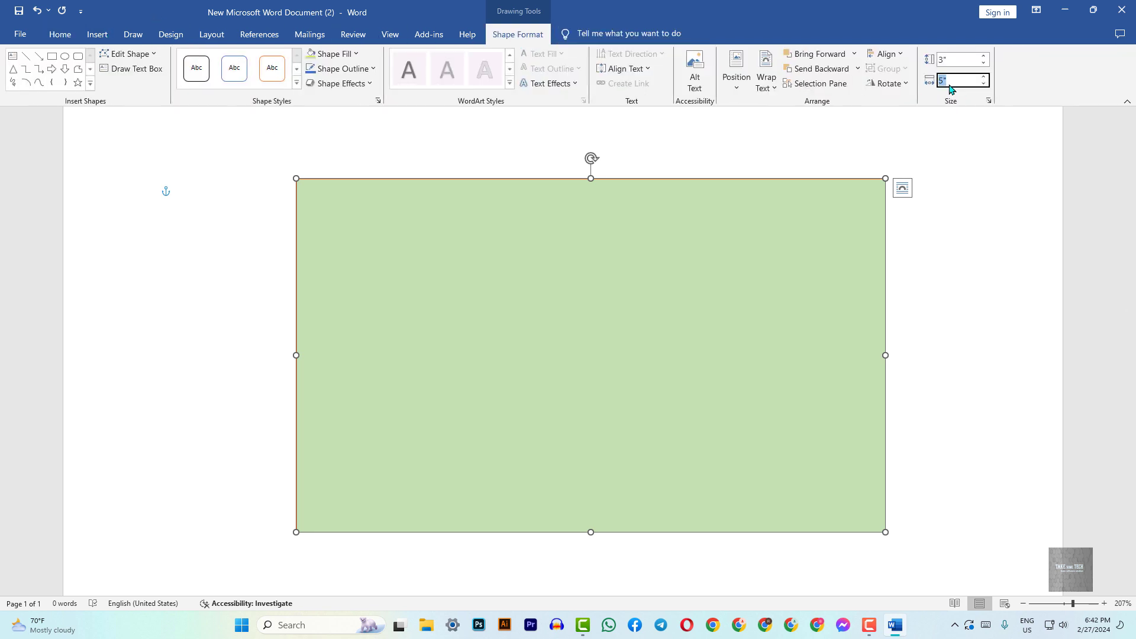
{"action": "type", "text": "3"}
{"action": "left_click", "coordinate": [949, 56]}
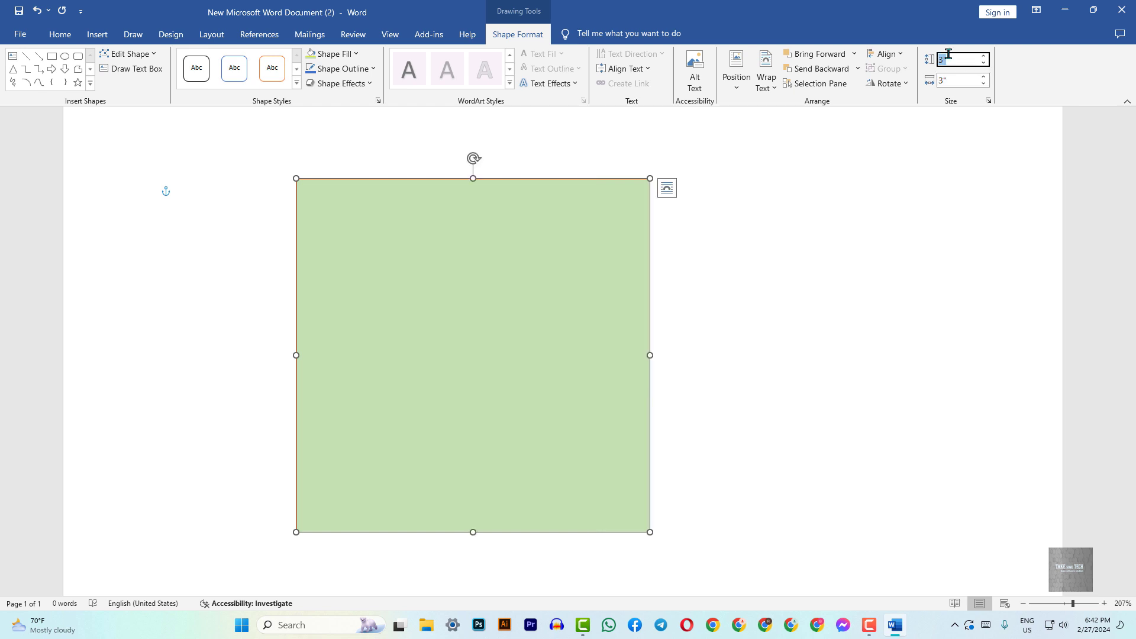
{"action": "type", "text": "1.5"}
{"action": "key", "text": "Return"}
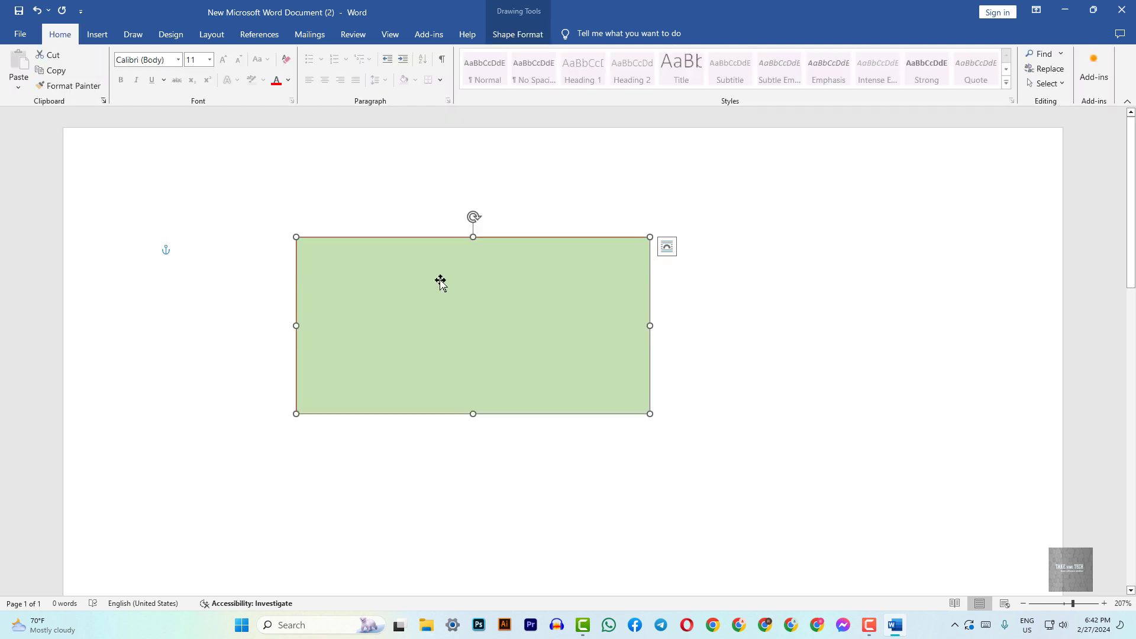
- Fill the rectangle with the standard green color and deselect it
{"action": "left_click", "coordinate": [520, 33]}
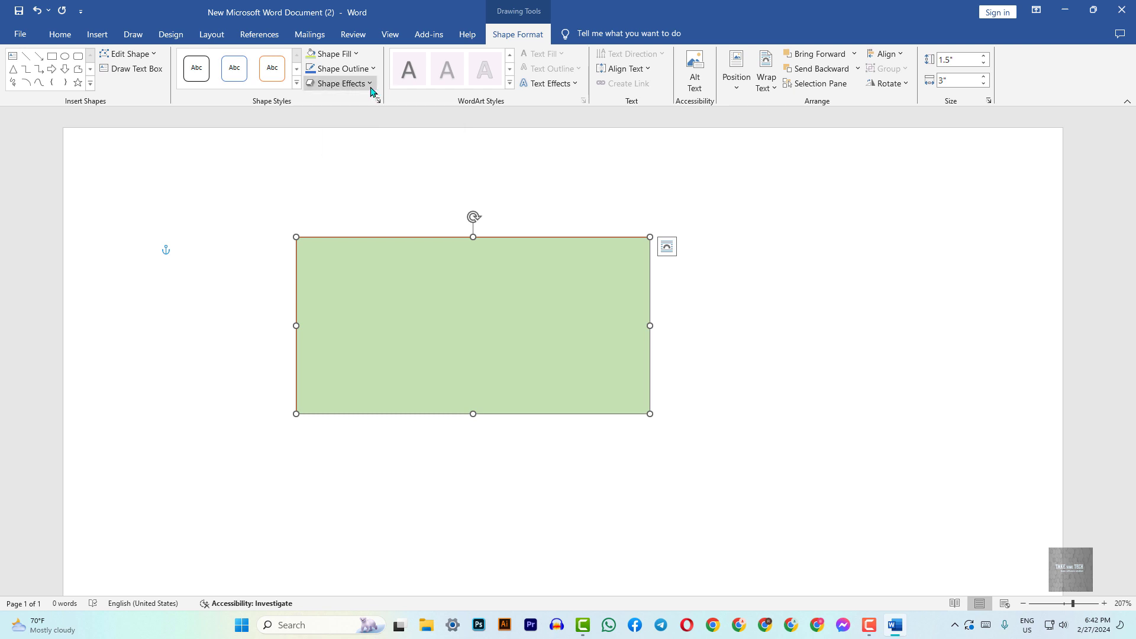
{"action": "left_click", "coordinate": [361, 57]}
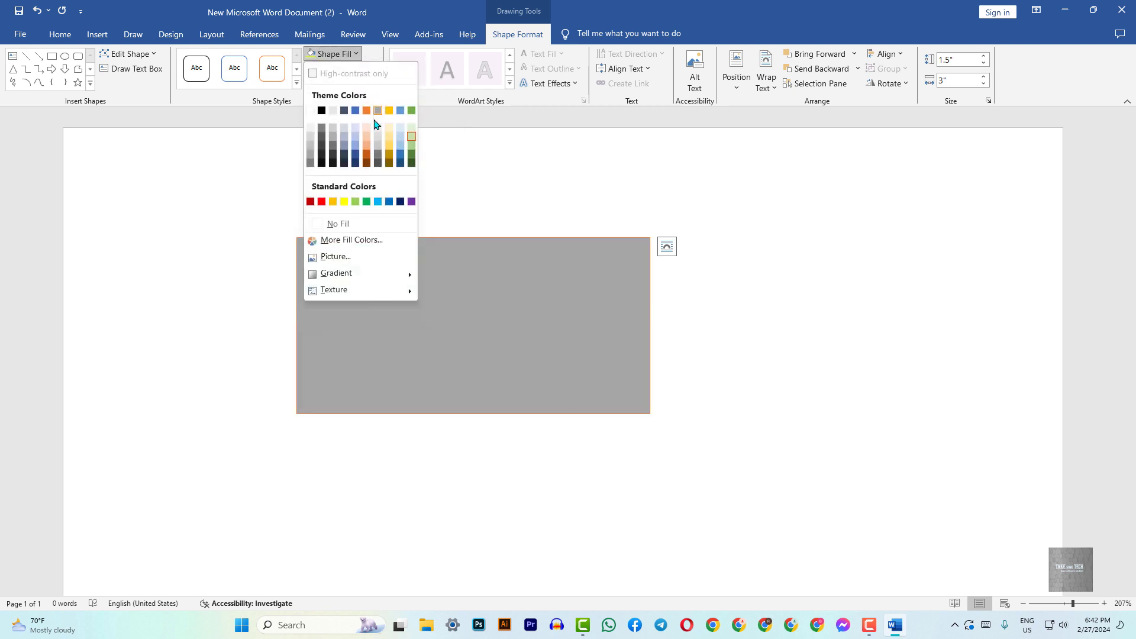
{"action": "left_click", "coordinate": [366, 204]}
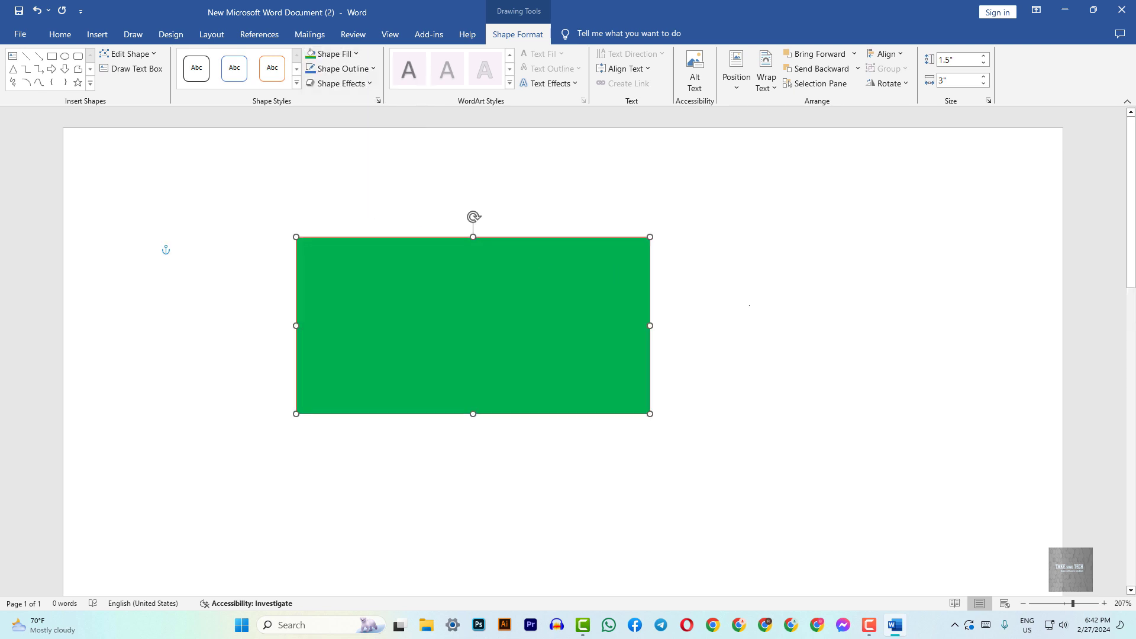
{"action": "left_click", "coordinate": [664, 299]}
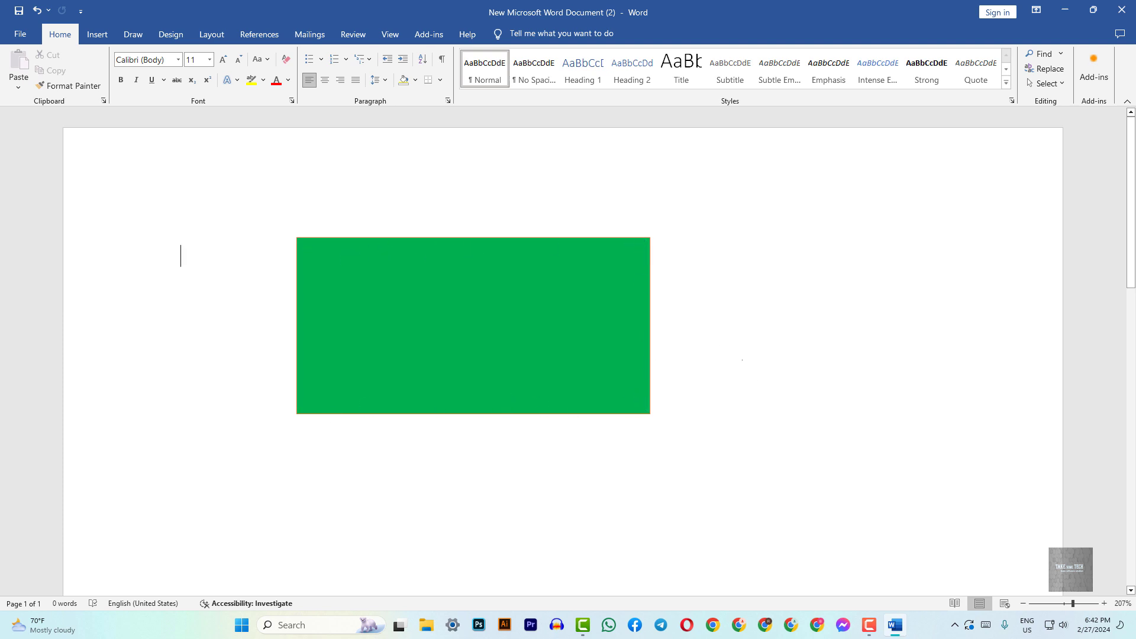
- Remove the green rectangle's outline and deselect it
{"action": "left_click", "coordinate": [586, 350]}
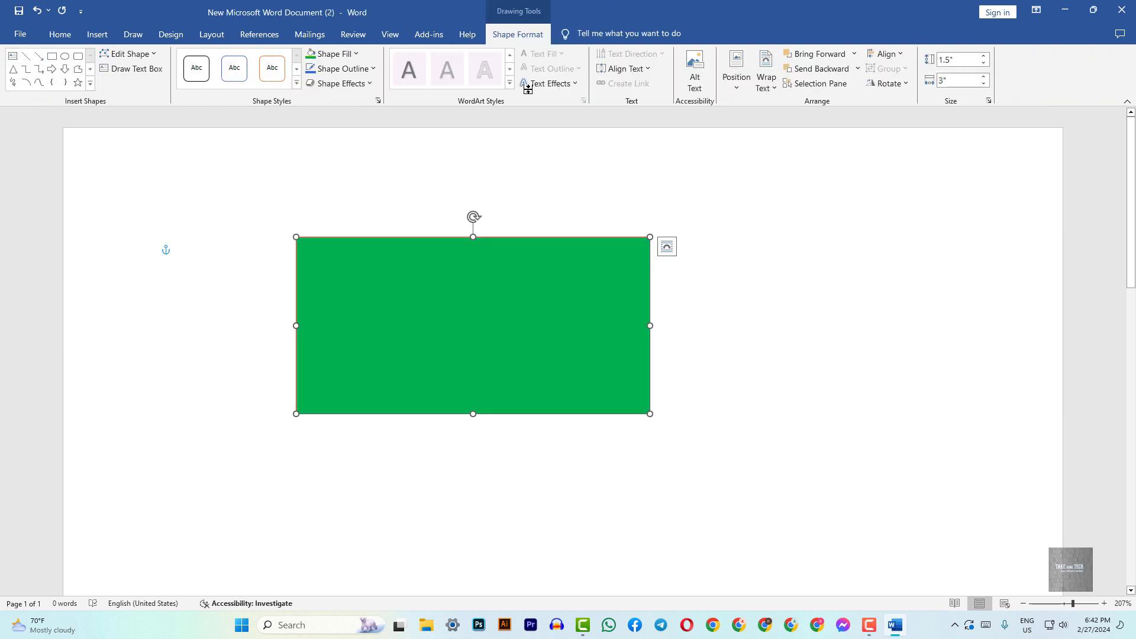
{"action": "left_click", "coordinate": [376, 73]}
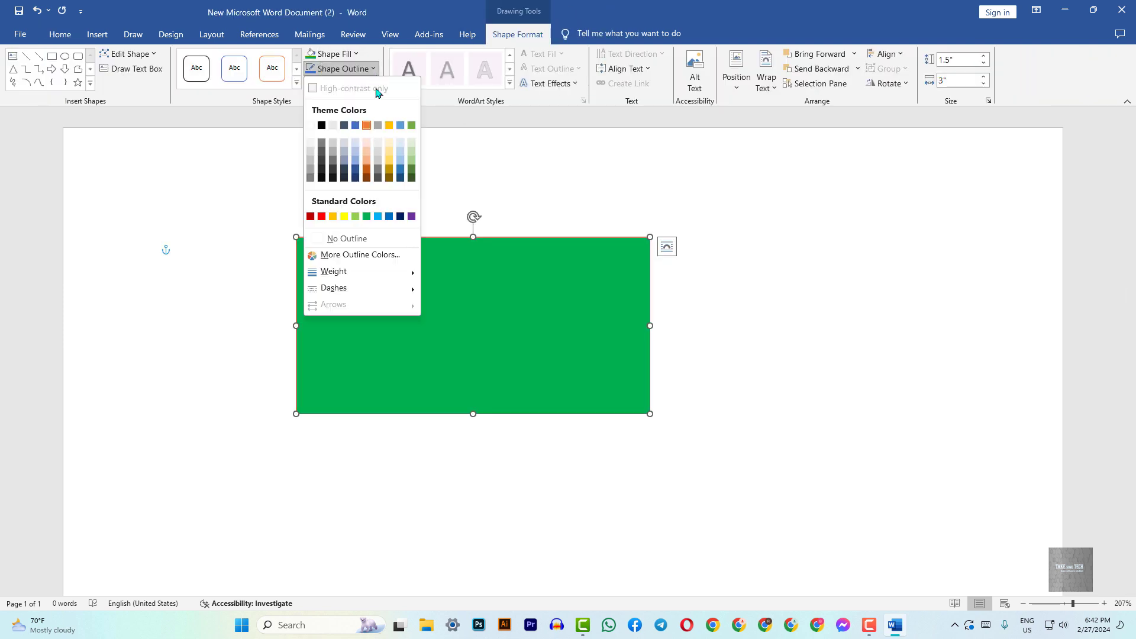
{"action": "left_click", "coordinate": [365, 243]}
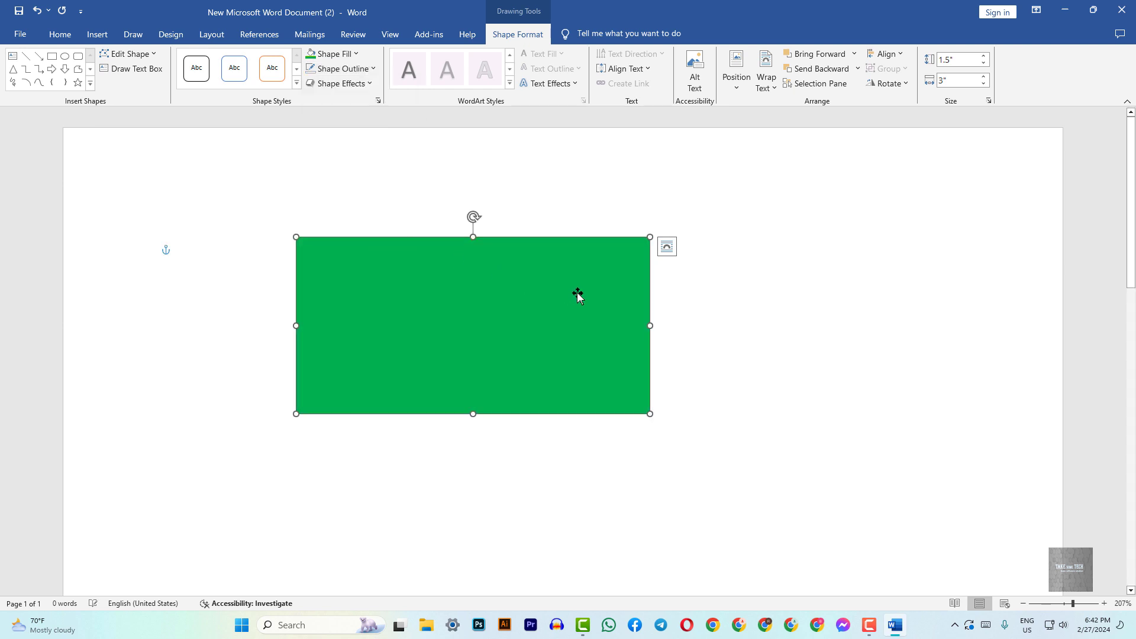
{"action": "key", "text": "Escape"}
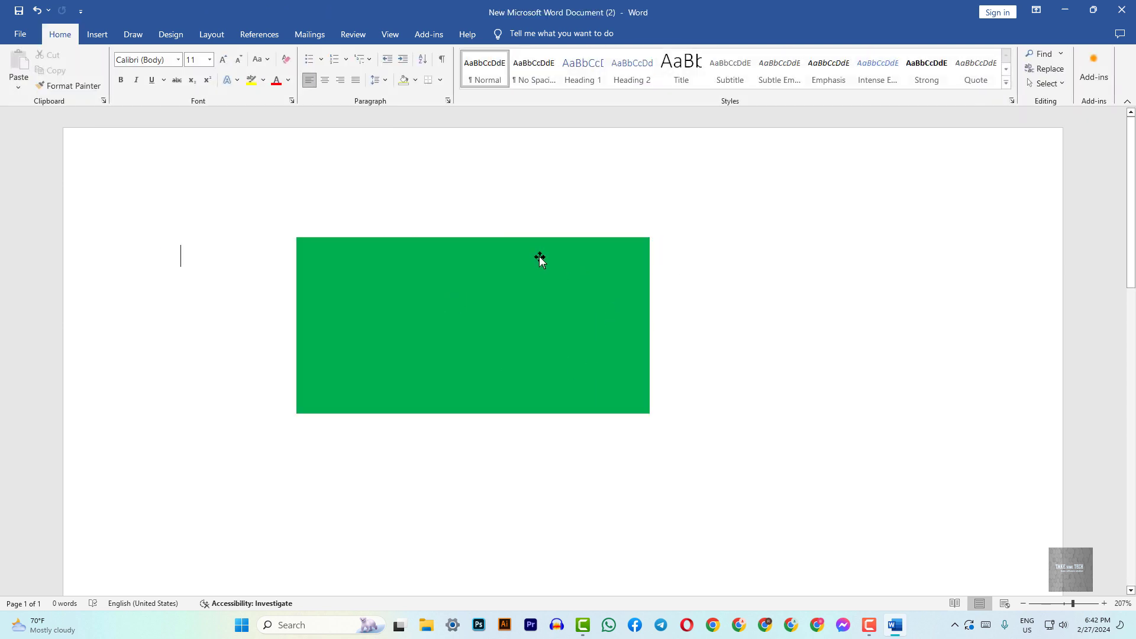
- Set the height and width of the blue circle below the rectangle to 1"
{"action": "scroll", "coordinate": [507, 307], "scroll_direction": "down", "scroll_amount": 3}
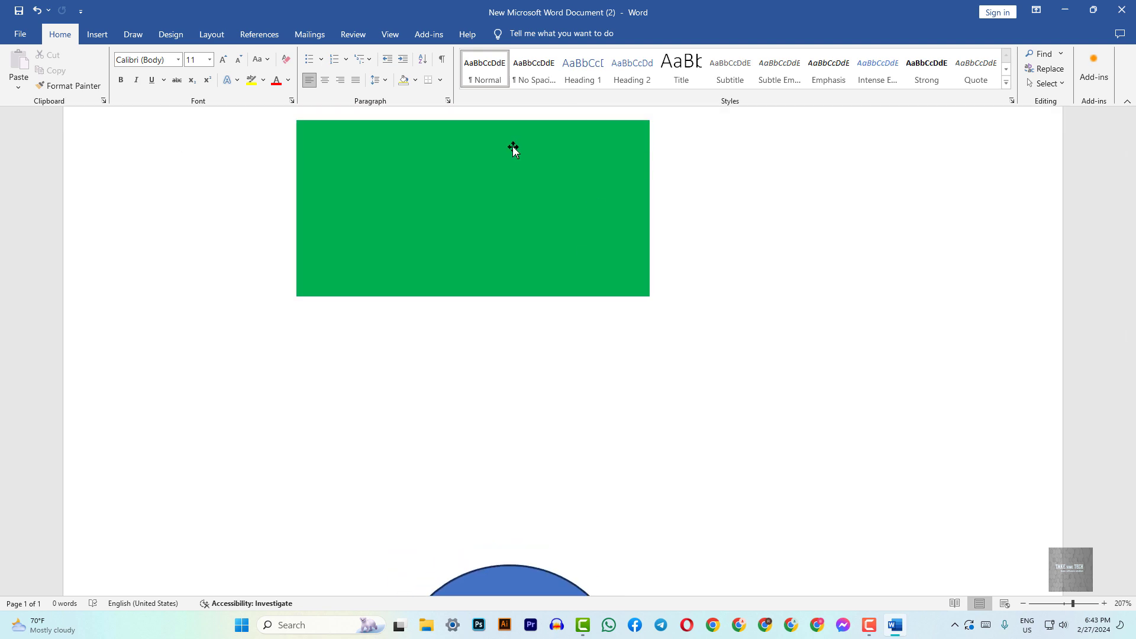
{"action": "scroll", "coordinate": [513, 155], "scroll_direction": "down", "scroll_amount": 6}
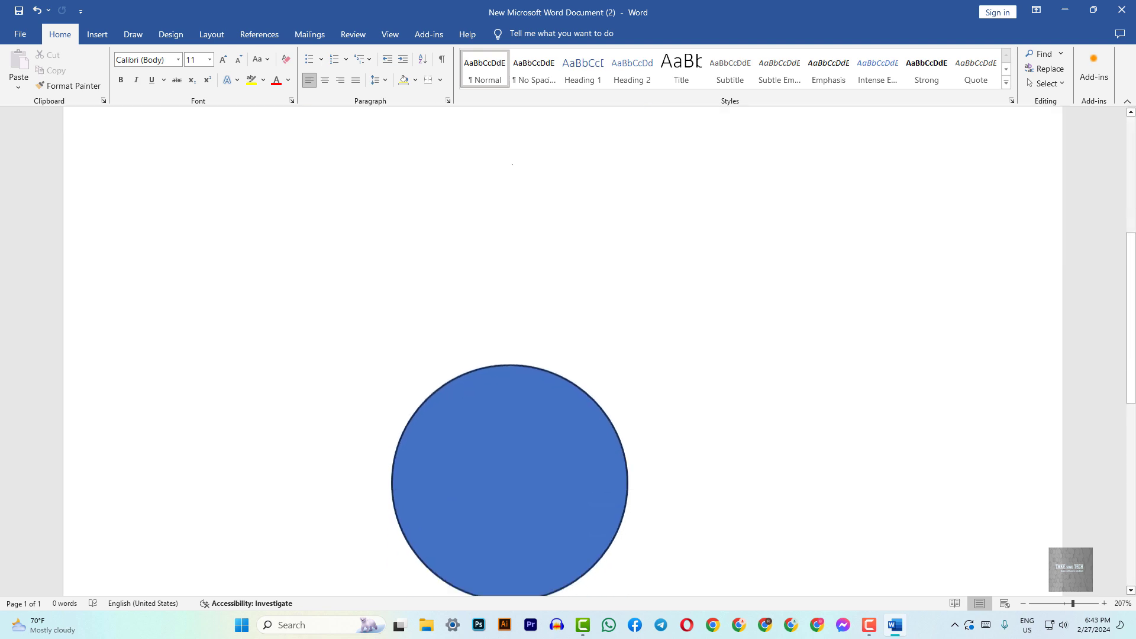
{"action": "left_click", "coordinate": [512, 406]}
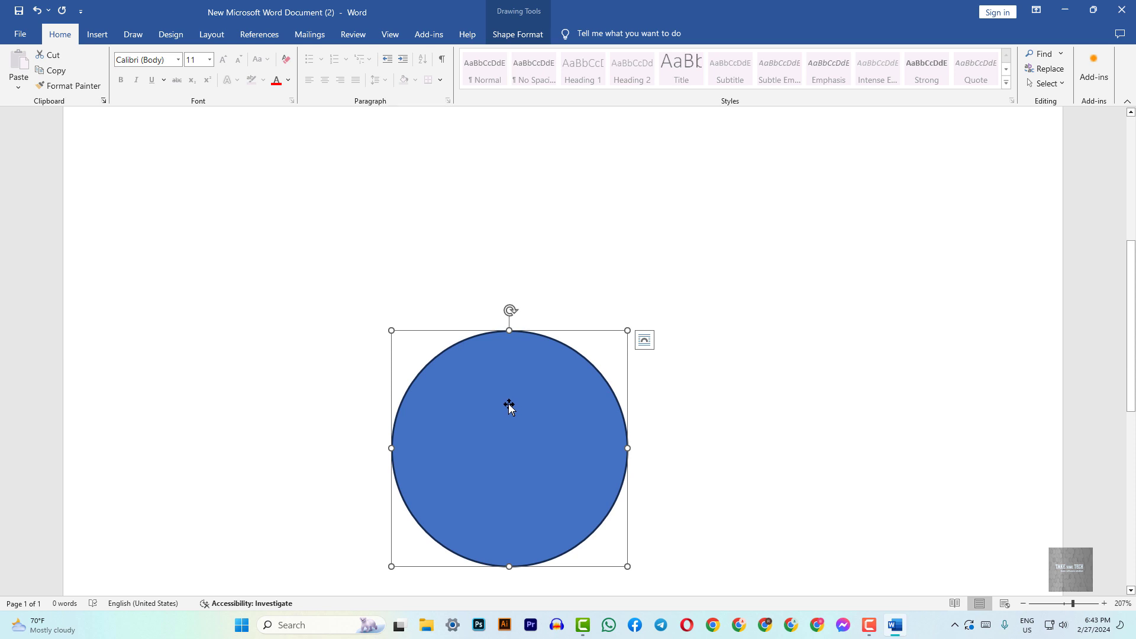
{"action": "left_click", "coordinate": [533, 35]}
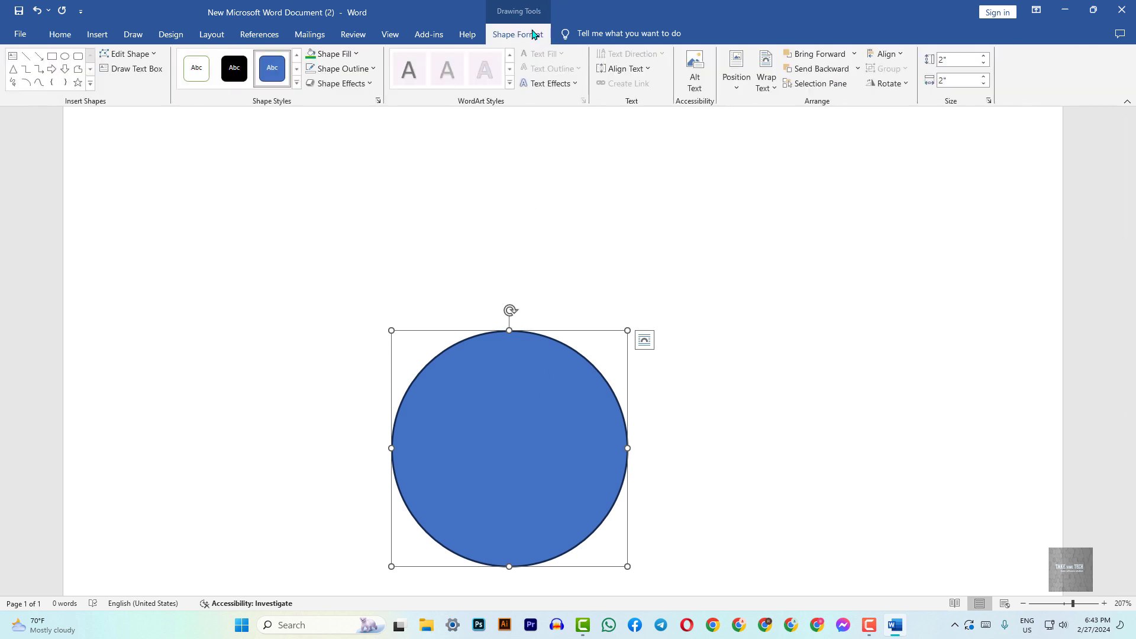
{"action": "left_click", "coordinate": [958, 62]}
{"action": "type", "text": "1"}
{"action": "left_click", "coordinate": [945, 81]}
{"action": "type", "text": "1"}
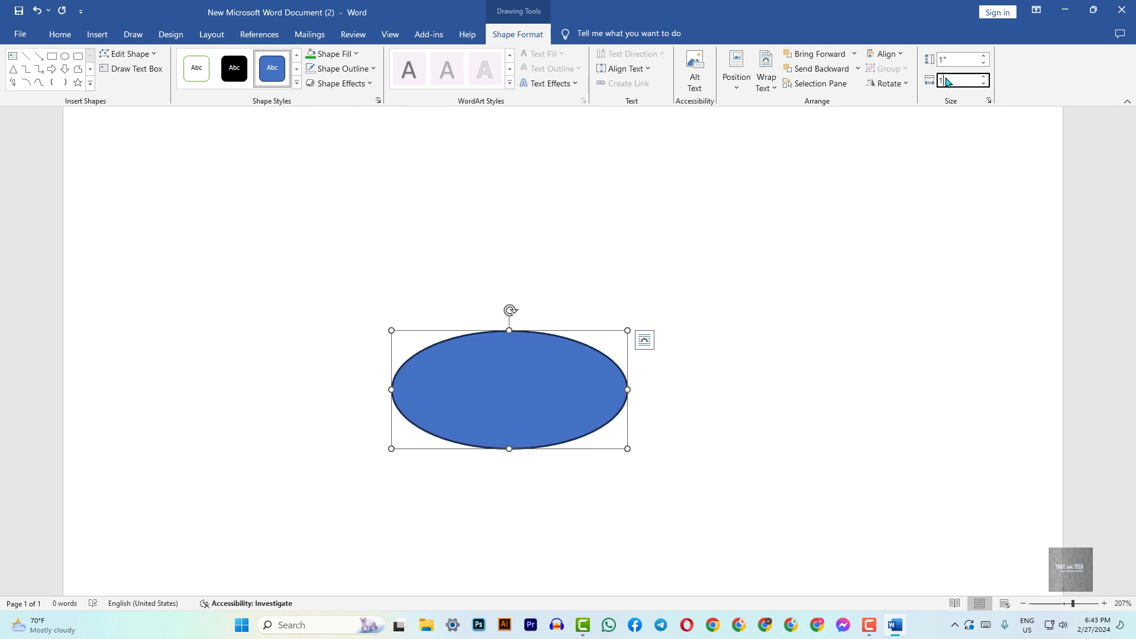
{"action": "key", "text": "Return"}
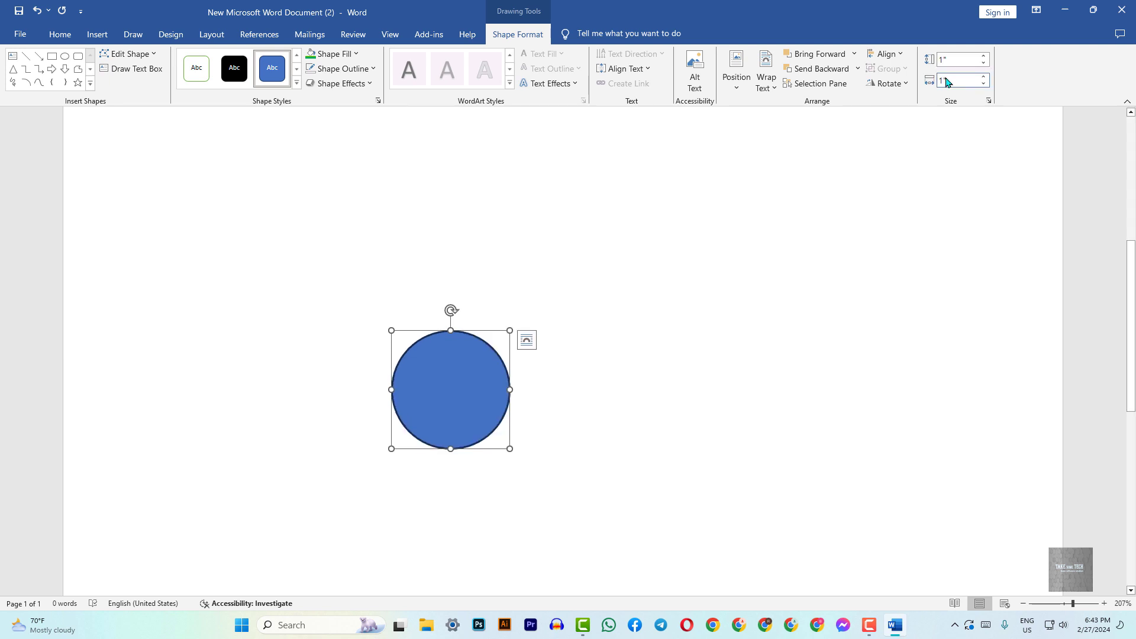
- Move the blue circle up onto the green rectangle, slightly left of its center
{"action": "scroll", "coordinate": [815, 237], "scroll_direction": "up", "scroll_amount": 1}
{"action": "scroll", "coordinate": [814, 237], "scroll_direction": "up", "scroll_amount": 2}
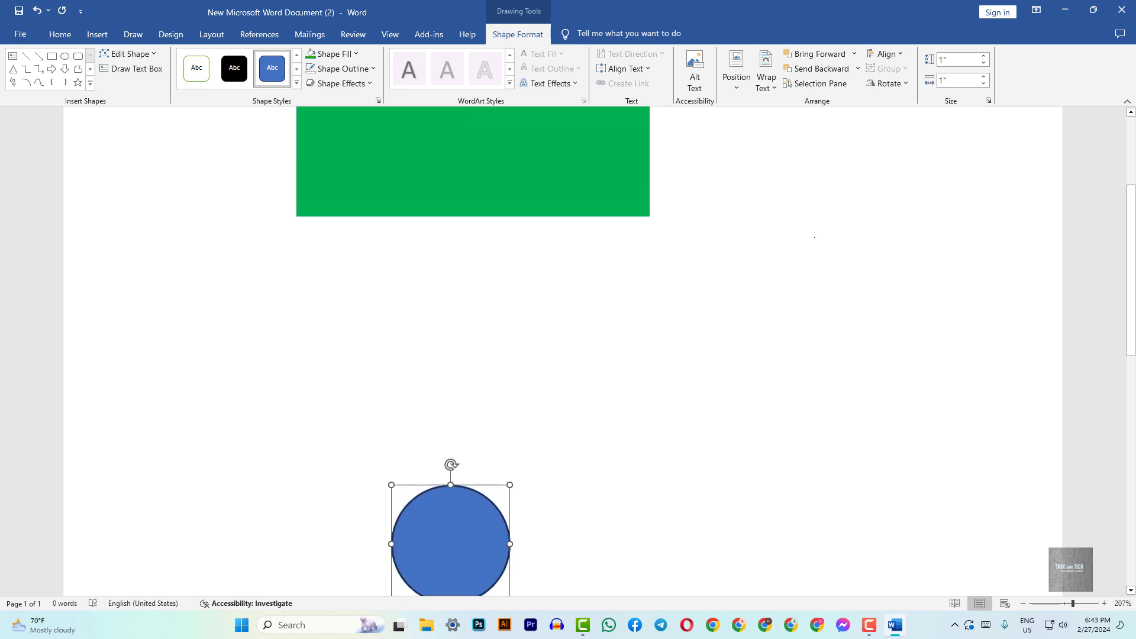
{"action": "scroll", "coordinate": [814, 237], "scroll_direction": "down", "scroll_amount": 2}
{"action": "left_click_drag", "start_coordinate": [468, 388], "coordinate": [502, 160]}
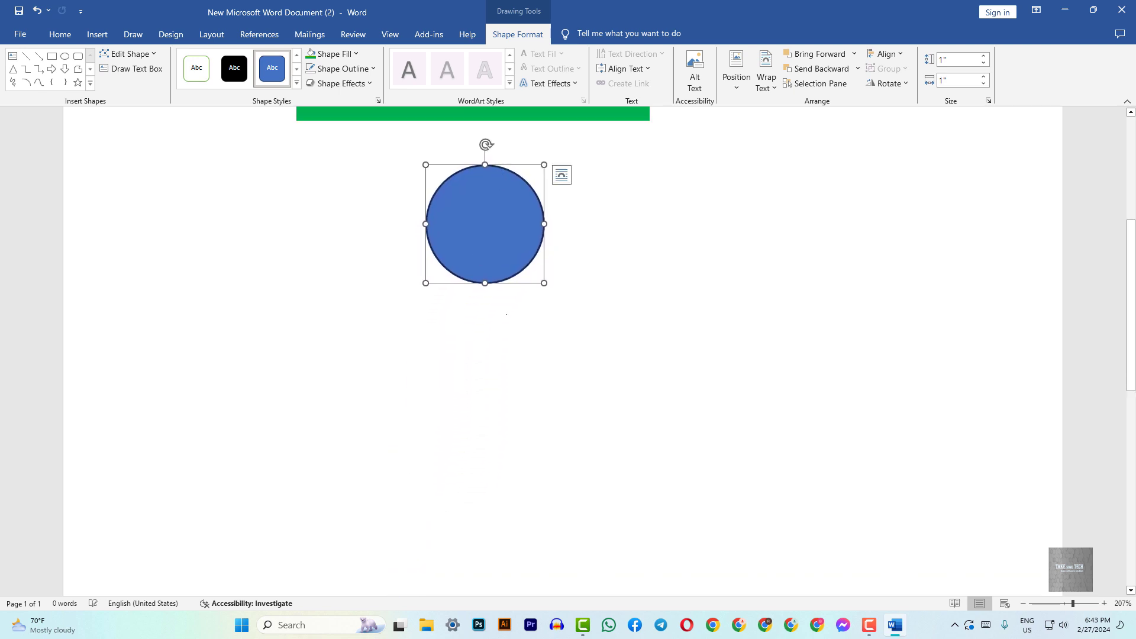
{"action": "scroll", "coordinate": [517, 312], "scroll_direction": "up", "scroll_amount": 4}
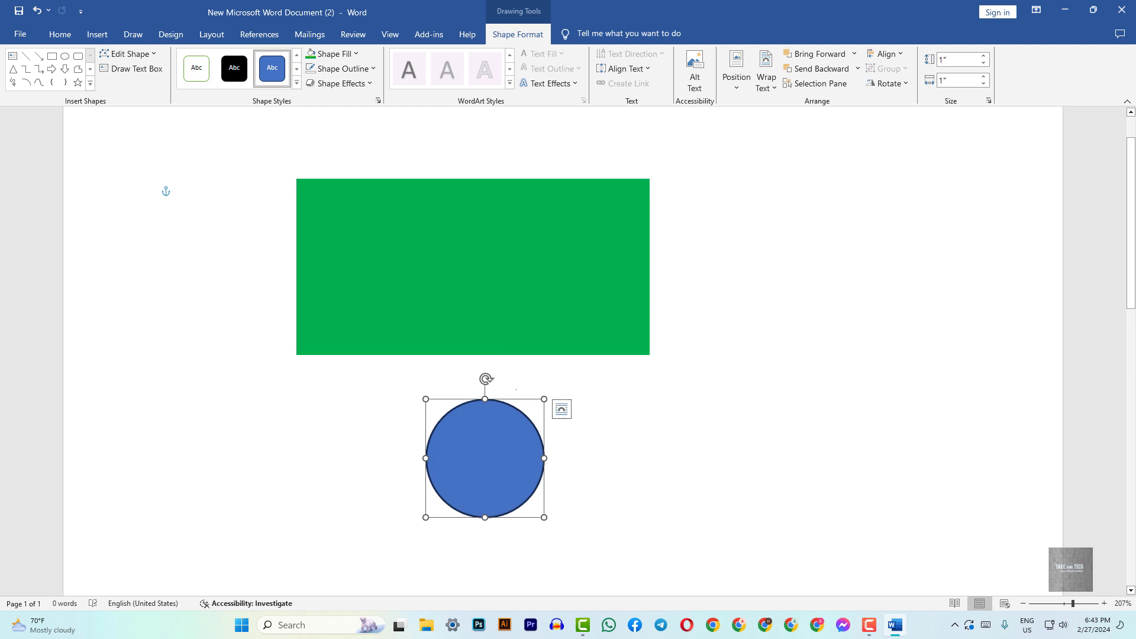
{"action": "left_click_drag", "start_coordinate": [515, 392], "coordinate": [499, 241]}
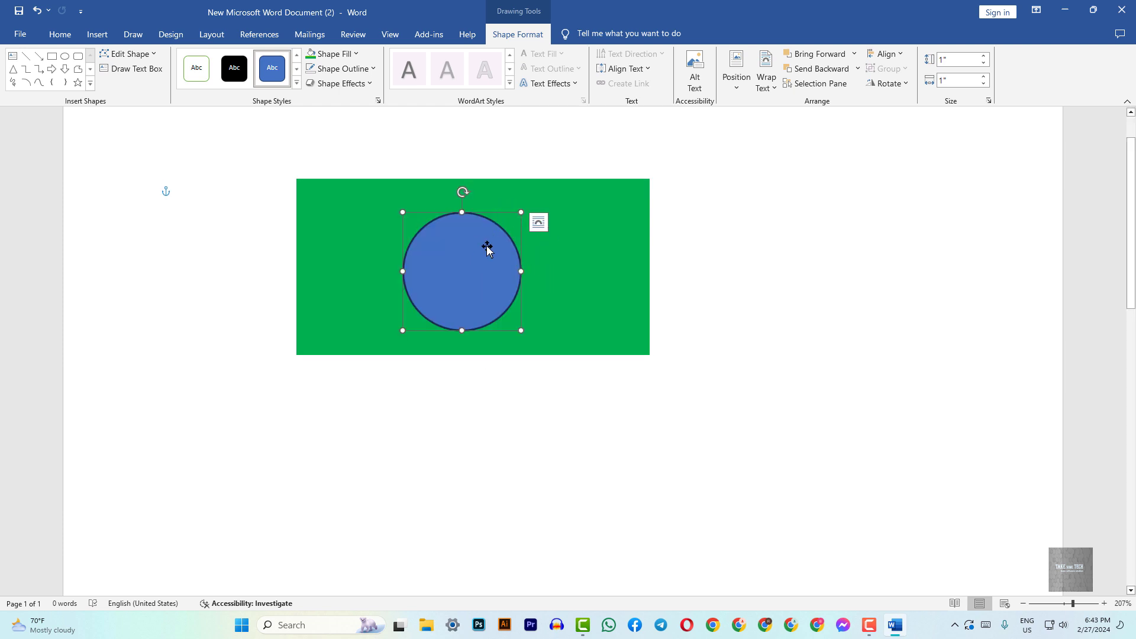
- Fill the circle on the green rectangle with the standard red color
{"action": "left_click", "coordinate": [356, 54]}
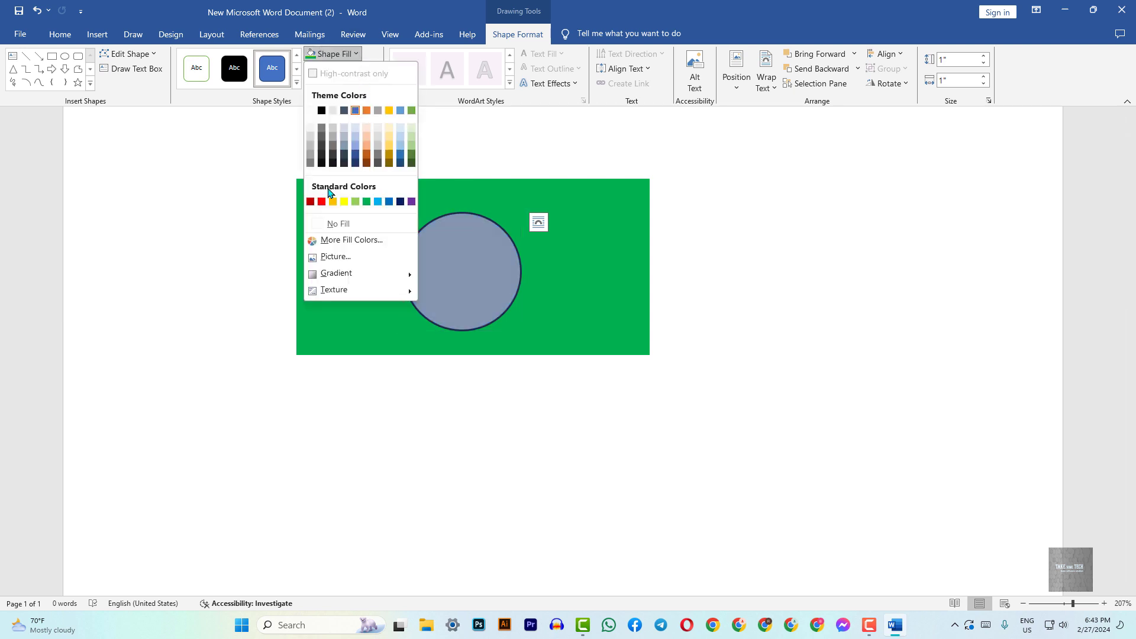
{"action": "left_click", "coordinate": [322, 201]}
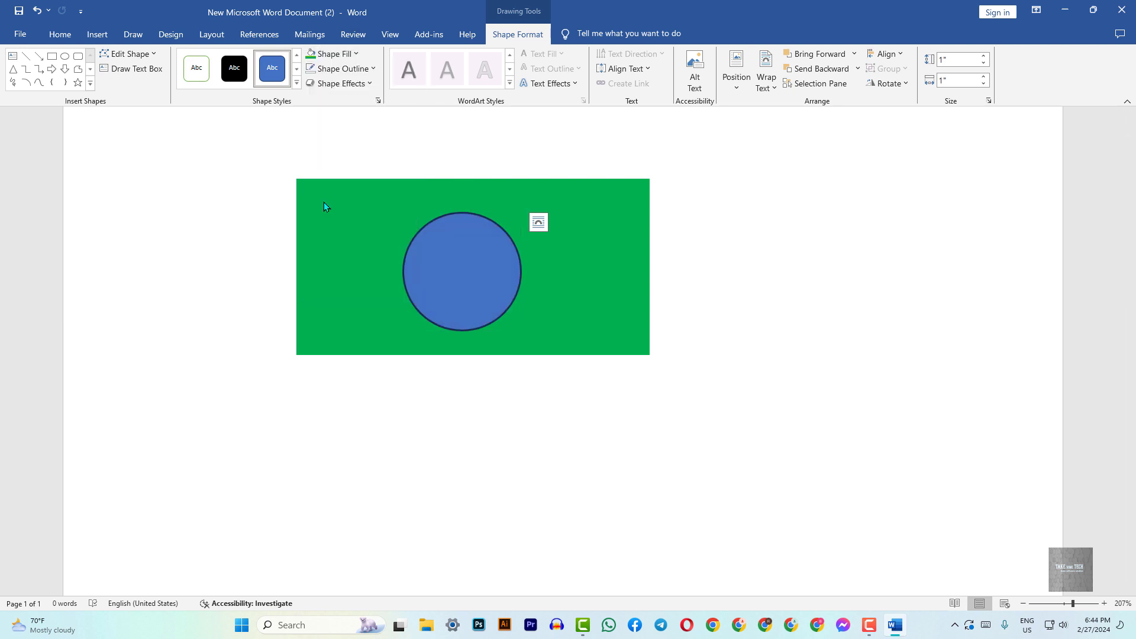
{"action": "left_click", "coordinate": [582, 291]}
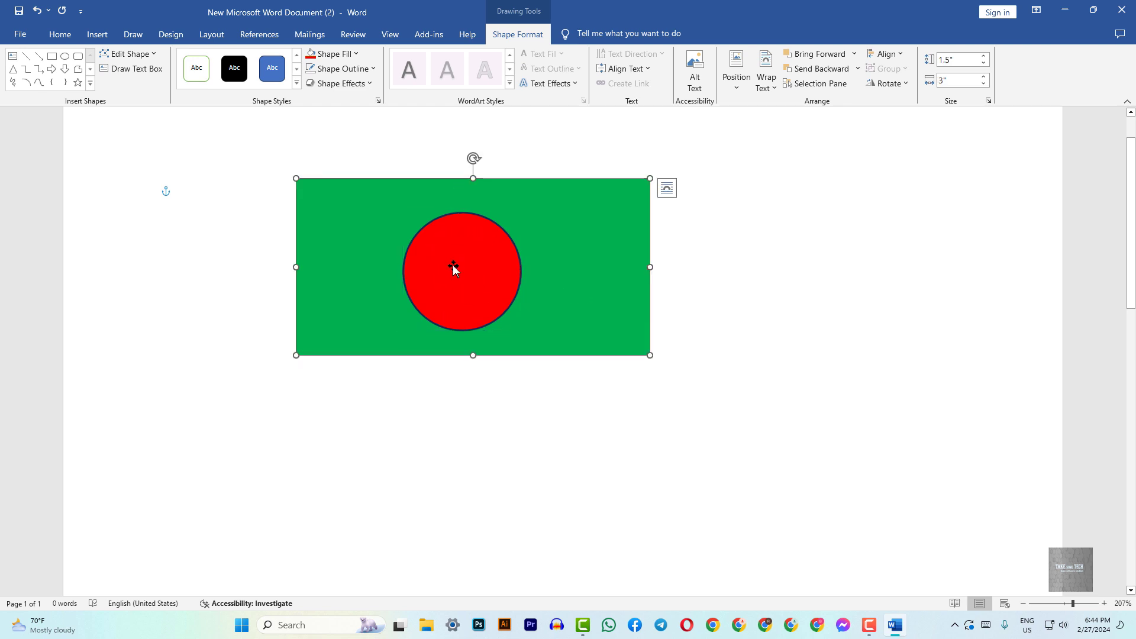
- Remove the red circle's outline
{"action": "left_click", "coordinate": [453, 270]}
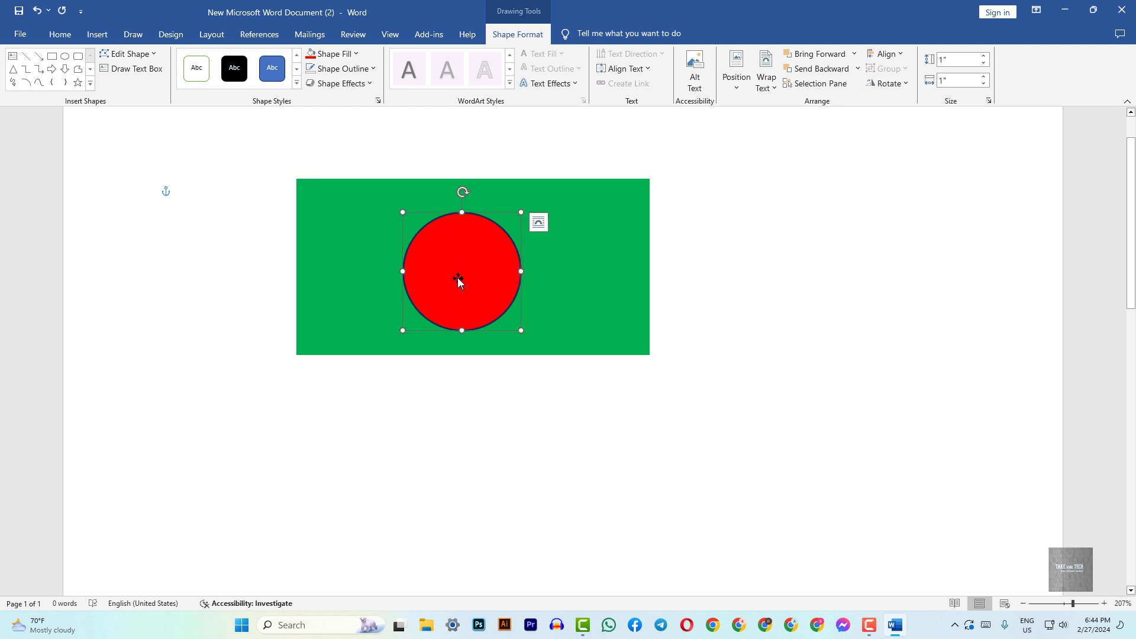
{"action": "left_click", "coordinate": [374, 72]}
{"action": "left_click", "coordinate": [342, 238]}
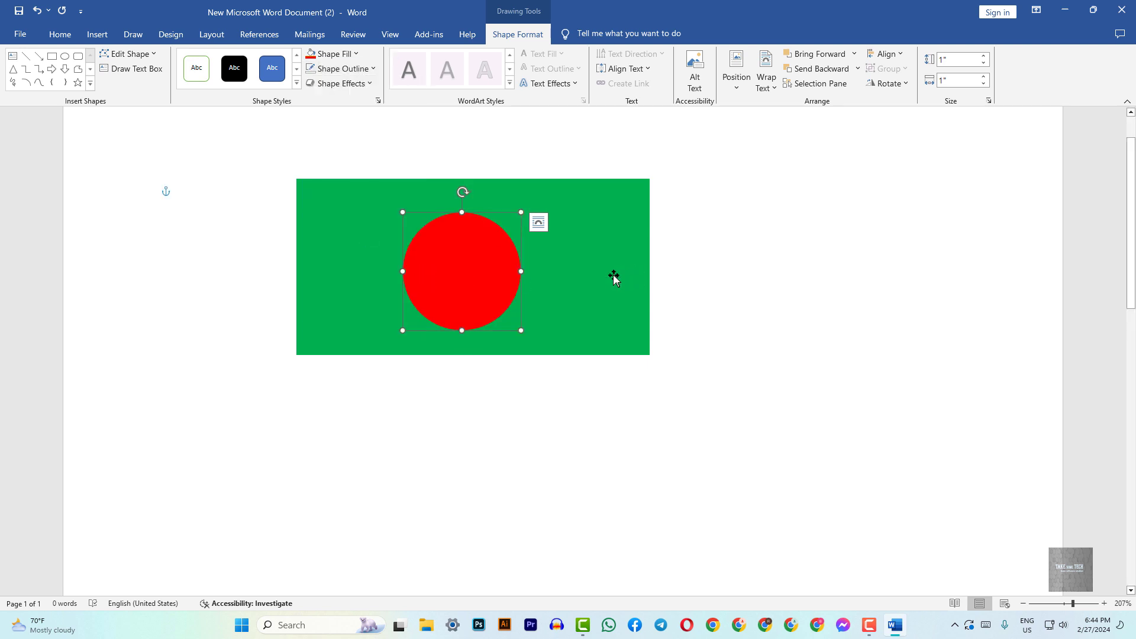
- Draw a tall, narrow rectangle about 4.09" high and 0.12" wide and place it along the green rectangle's left edge as a flagpole
{"action": "left_click", "coordinate": [713, 333]}
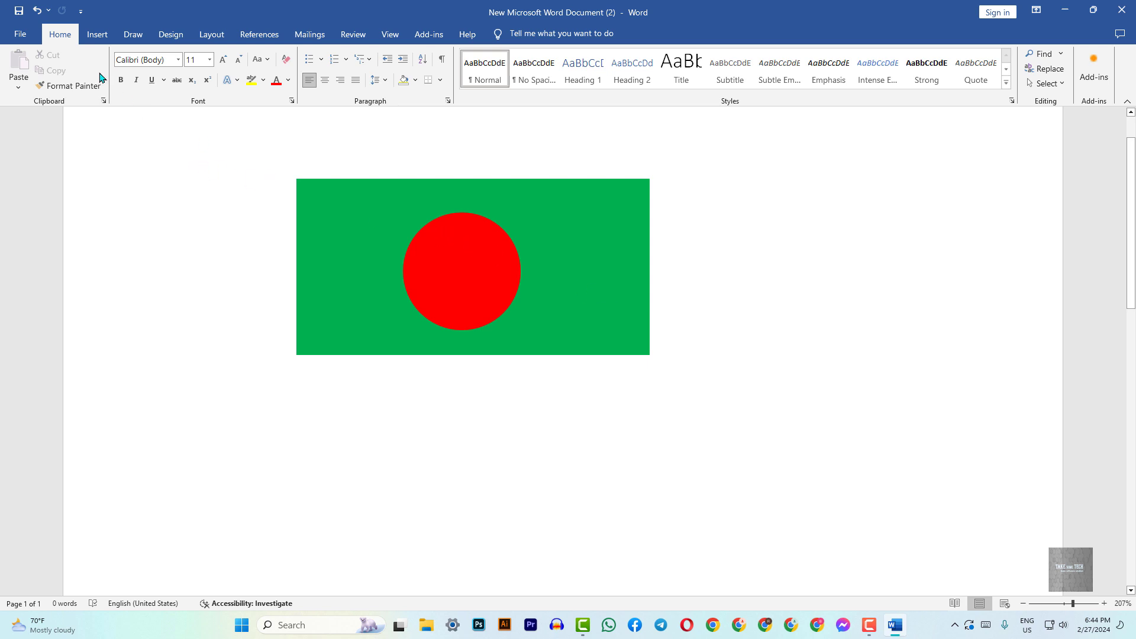
{"action": "left_click", "coordinate": [97, 33]}
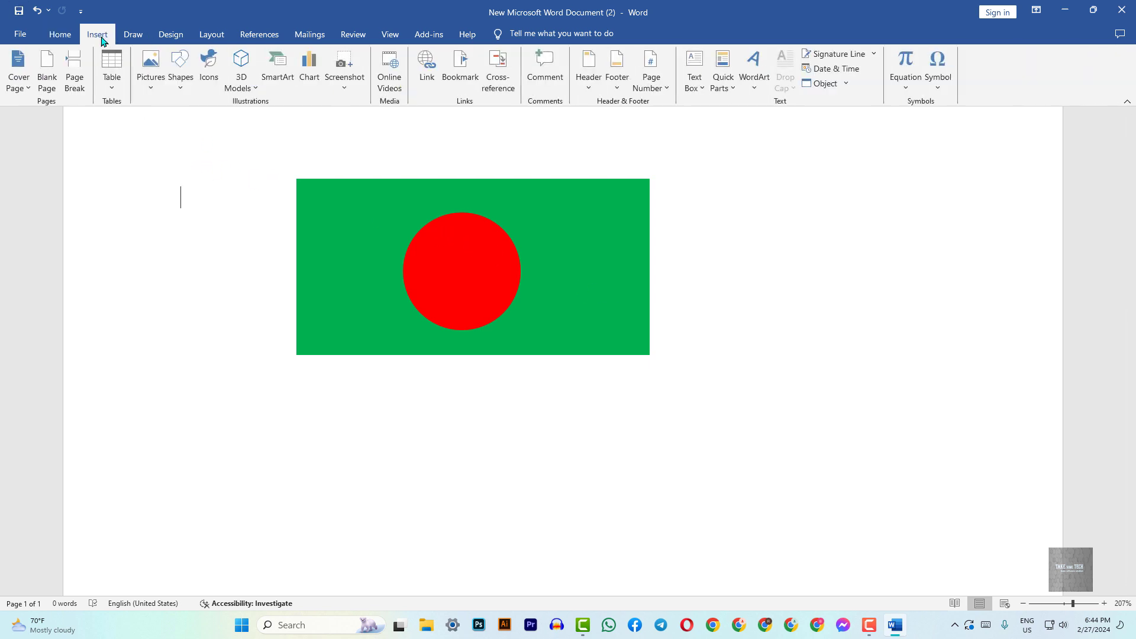
{"action": "left_click", "coordinate": [178, 74]}
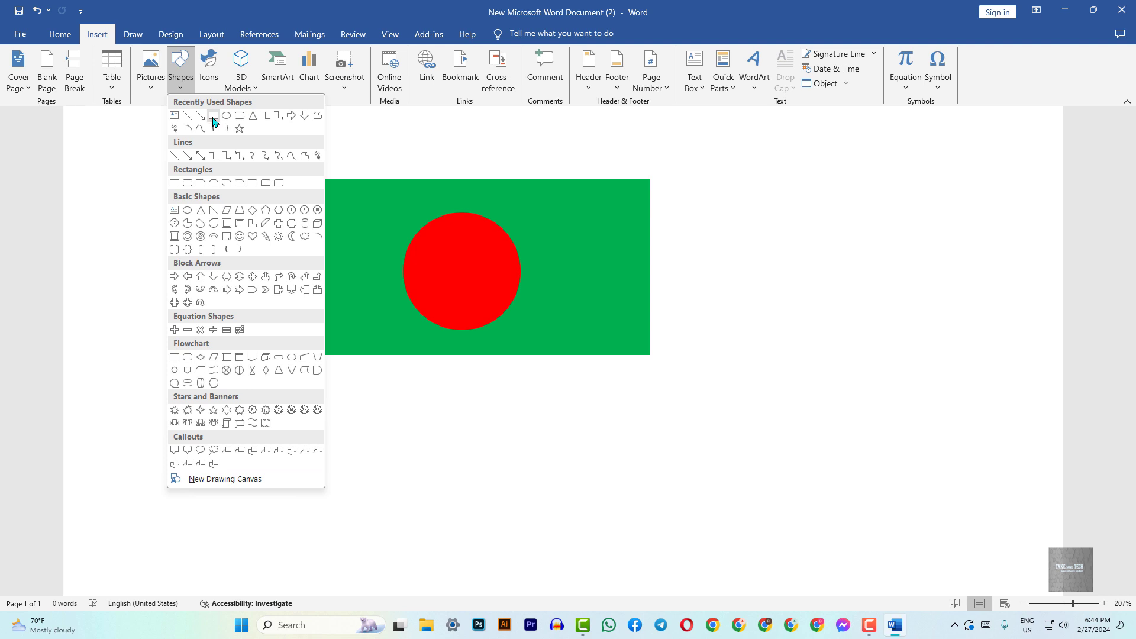
{"action": "left_click", "coordinate": [214, 116]}
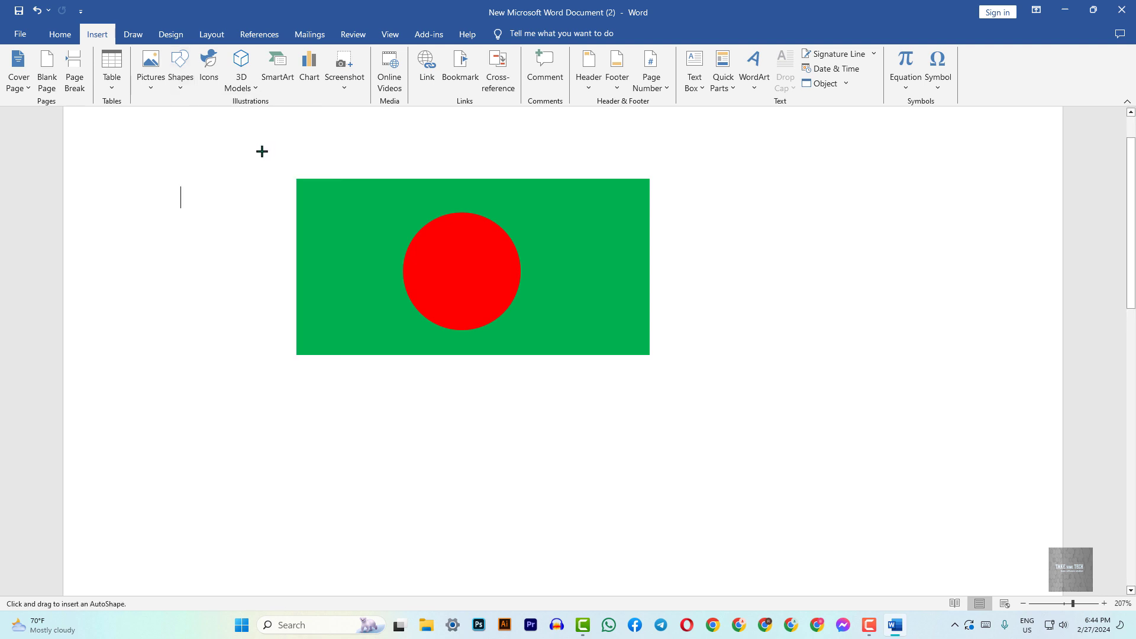
{"action": "left_click_drag", "start_coordinate": [267, 134], "coordinate": [284, 593]}
{"action": "left_click_drag", "start_coordinate": [280, 253], "coordinate": [296, 274]}
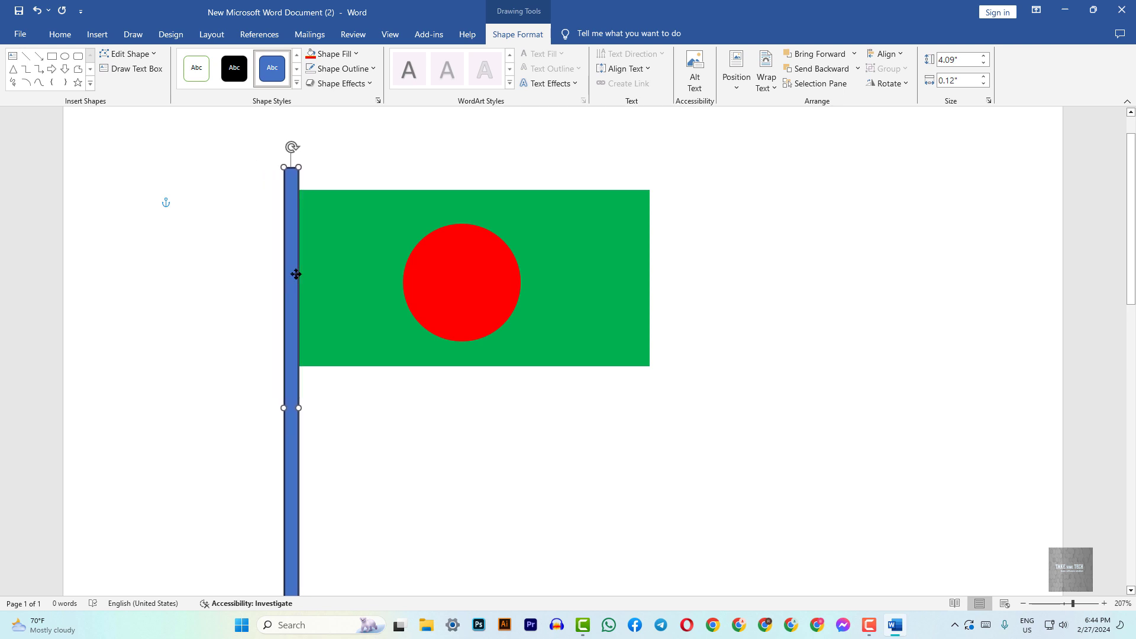
- Fill the flagpole with a darker shade of the orange theme color
{"action": "left_click", "coordinate": [356, 59]}
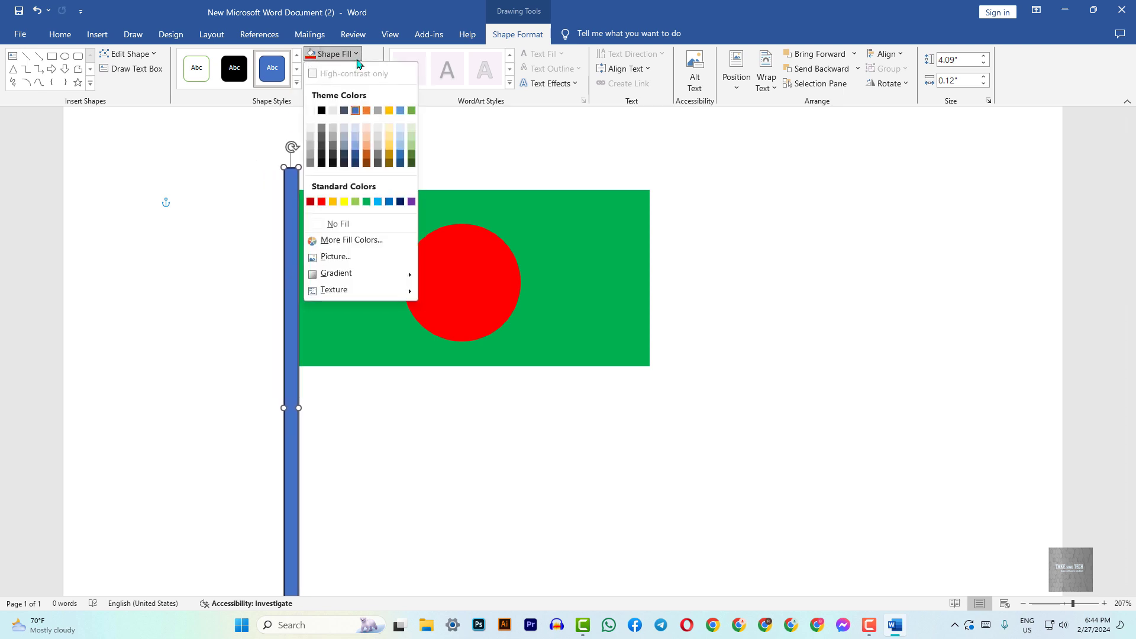
{"action": "left_click", "coordinate": [367, 155]}
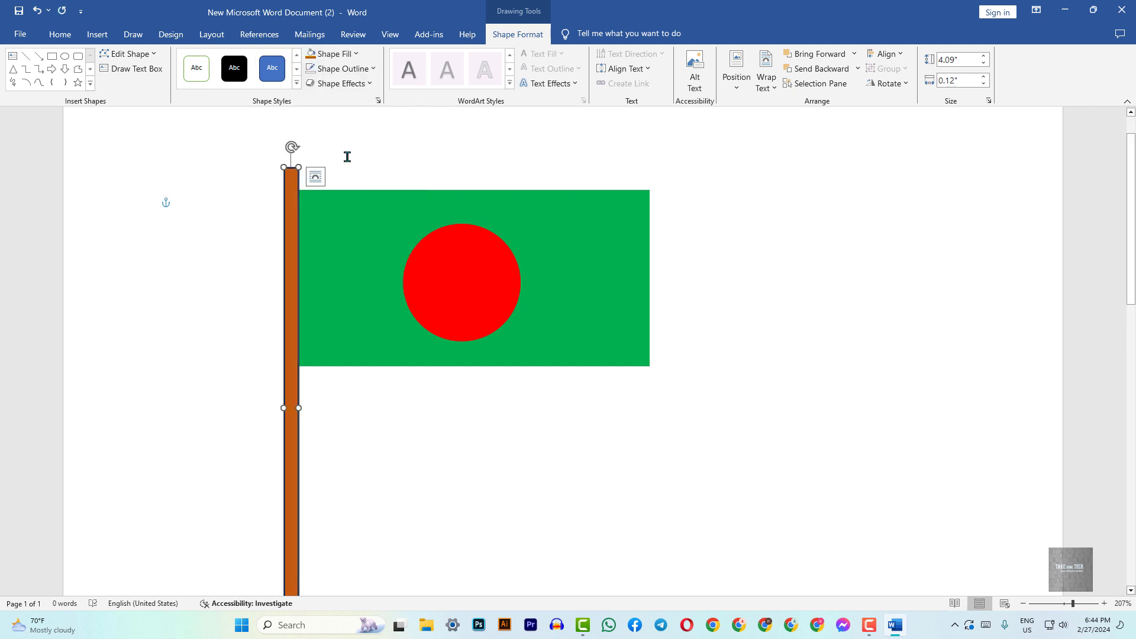
{"action": "left_click", "coordinate": [332, 310]}
{"action": "key", "text": "Escape"}
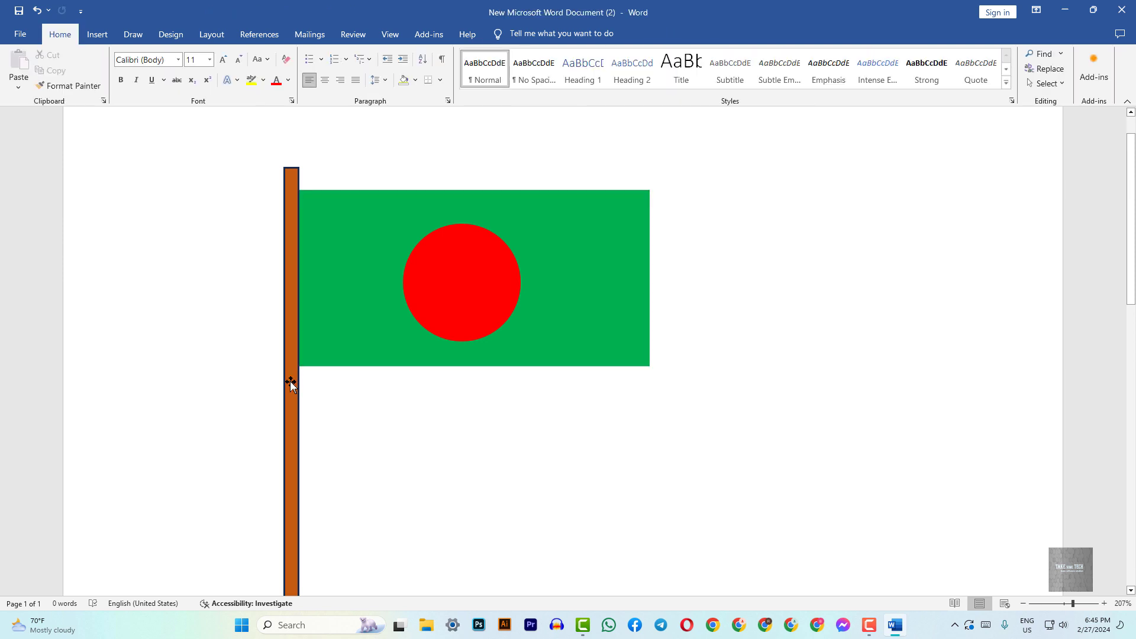
- Remove the outline from the flagpole
{"action": "left_click", "coordinate": [299, 214]}
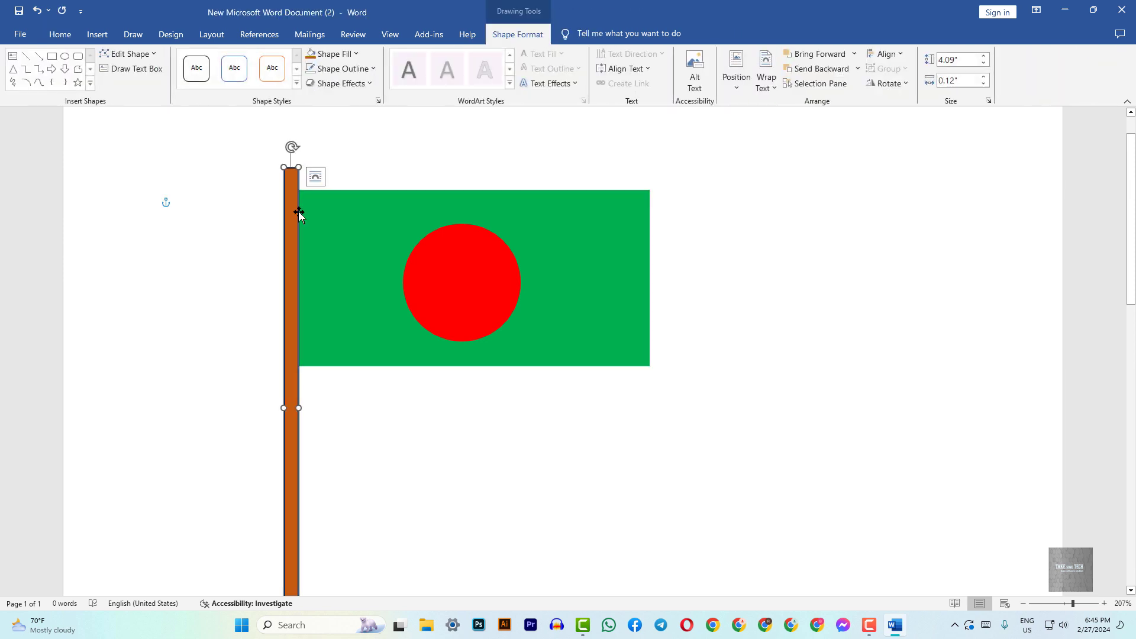
{"action": "left_click", "coordinate": [372, 70]}
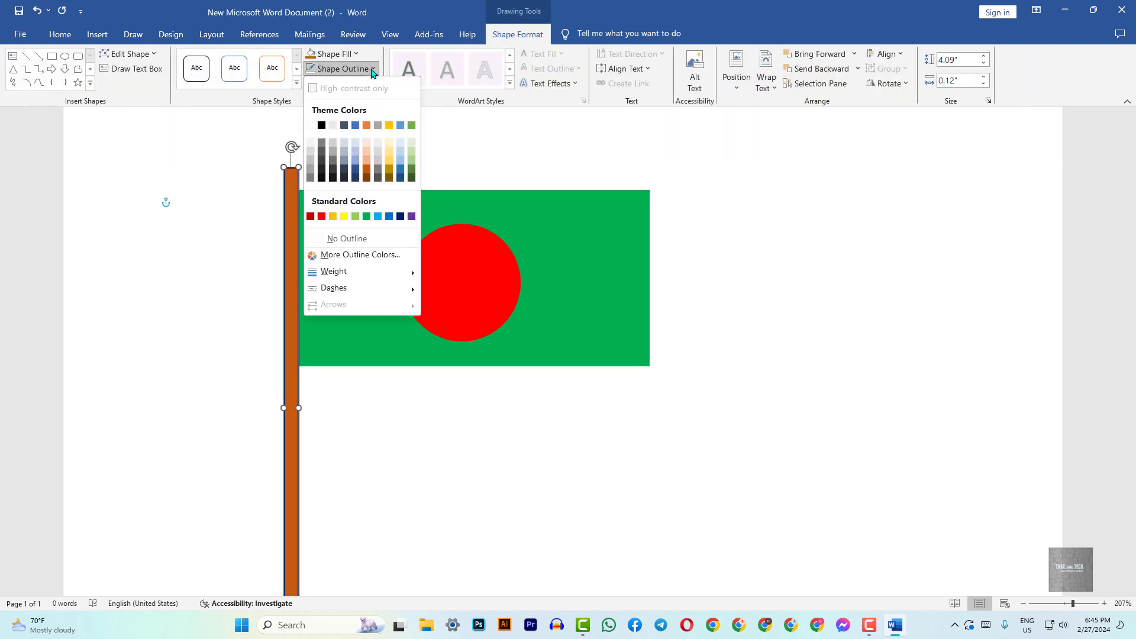
{"action": "left_click", "coordinate": [347, 242]}
{"action": "key", "text": "Escape"}
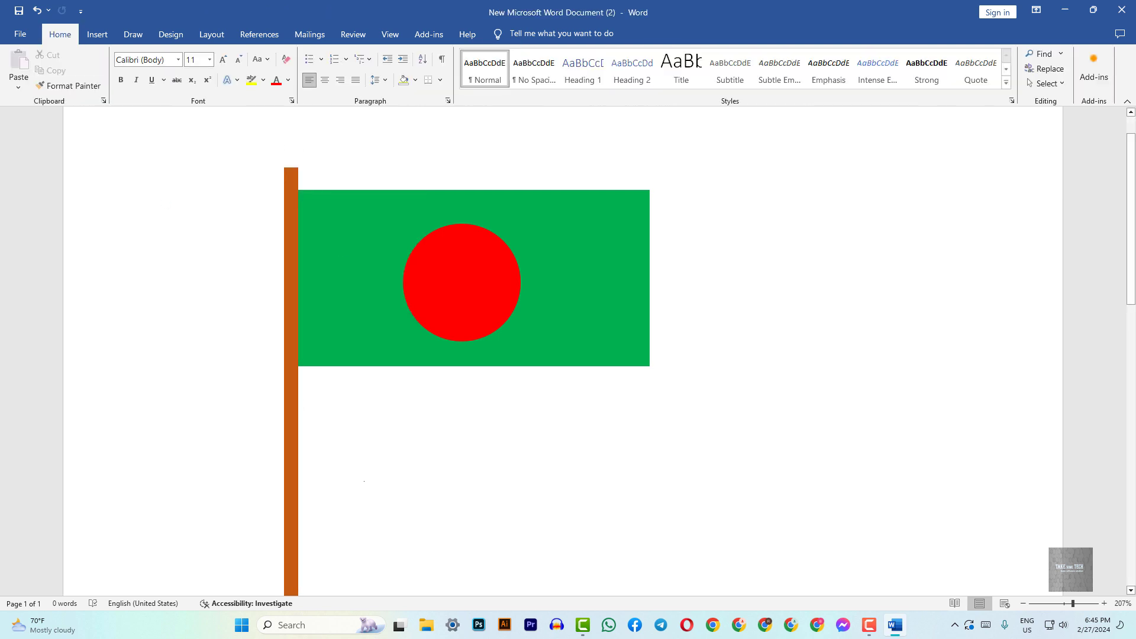
- Shift the red circle slightly up and left, and move the green rectangle slightly down on the flagpole
{"action": "scroll", "coordinate": [563, 355], "scroll_direction": "down", "scroll_amount": 1}
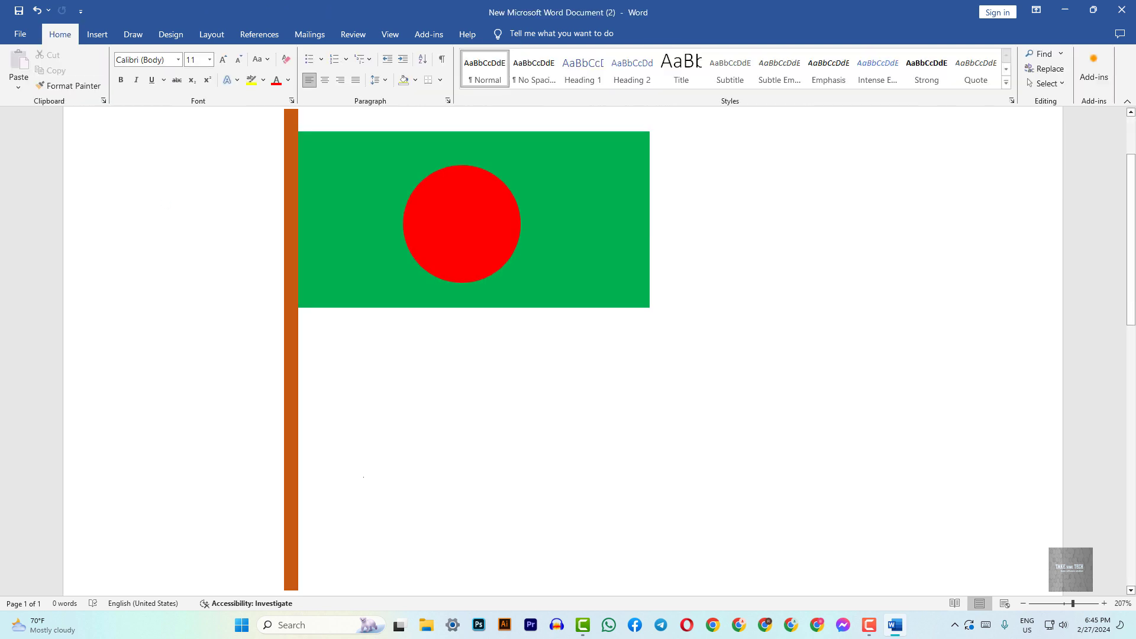
{"action": "left_click", "coordinate": [460, 214]}
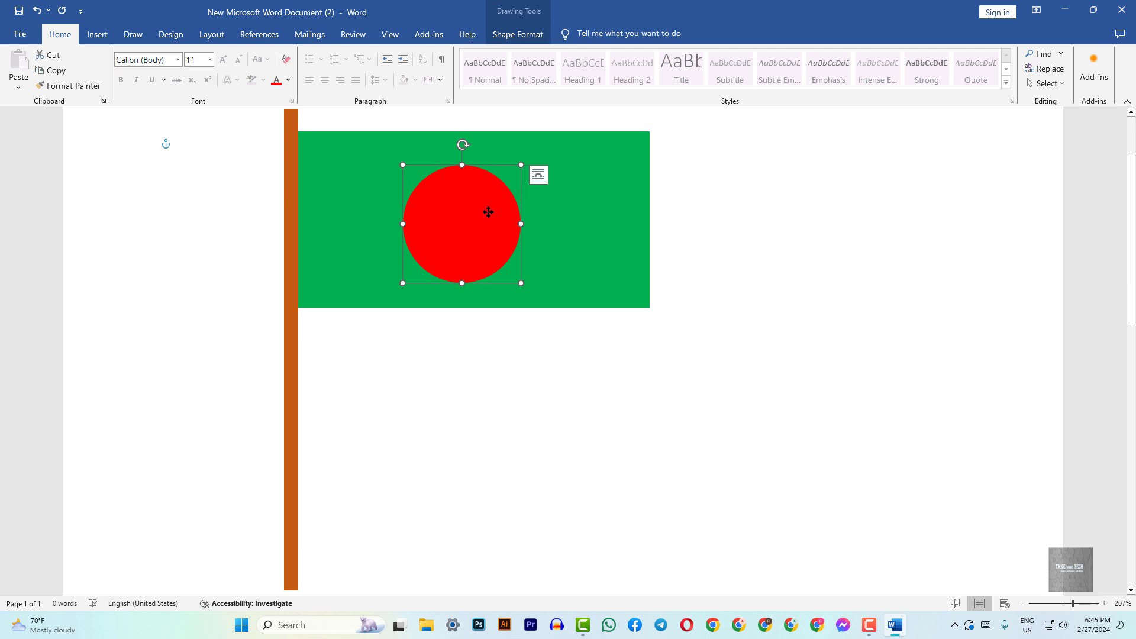
{"action": "left_click_drag", "start_coordinate": [490, 211], "coordinate": [447, 205]}
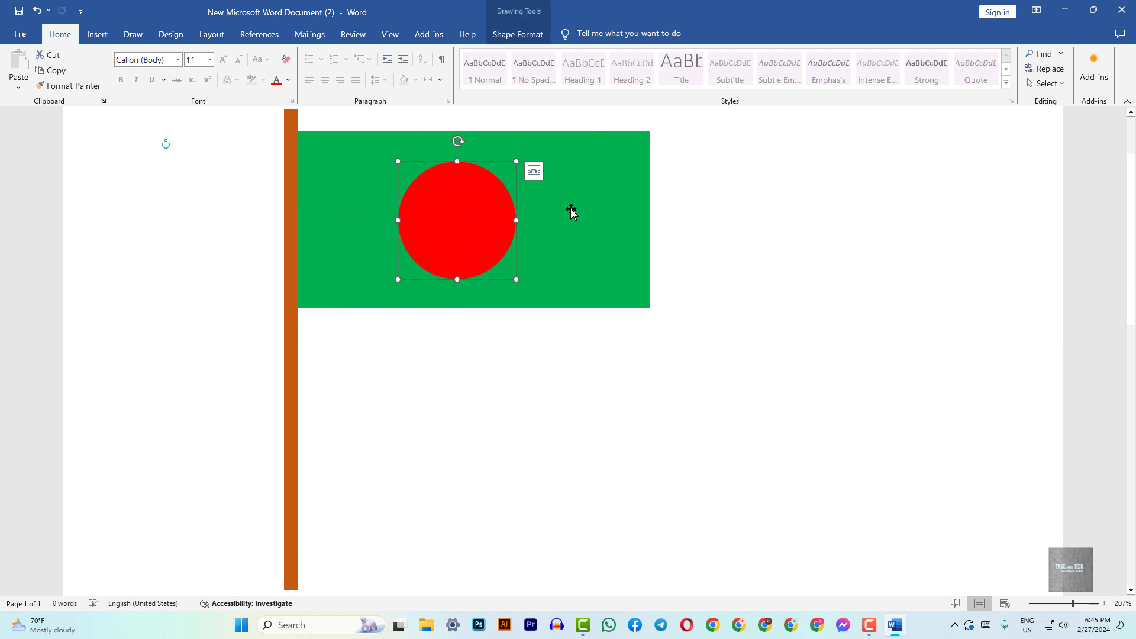
{"action": "left_click_drag", "start_coordinate": [577, 214], "coordinate": [592, 245]}
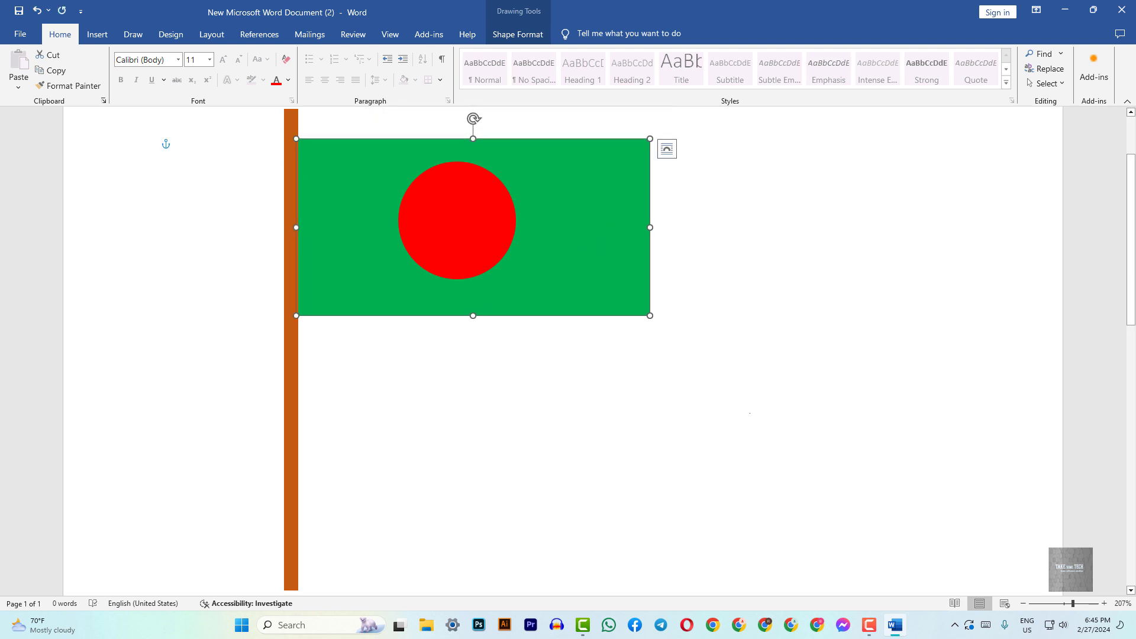
{"action": "left_click", "coordinate": [750, 413]}
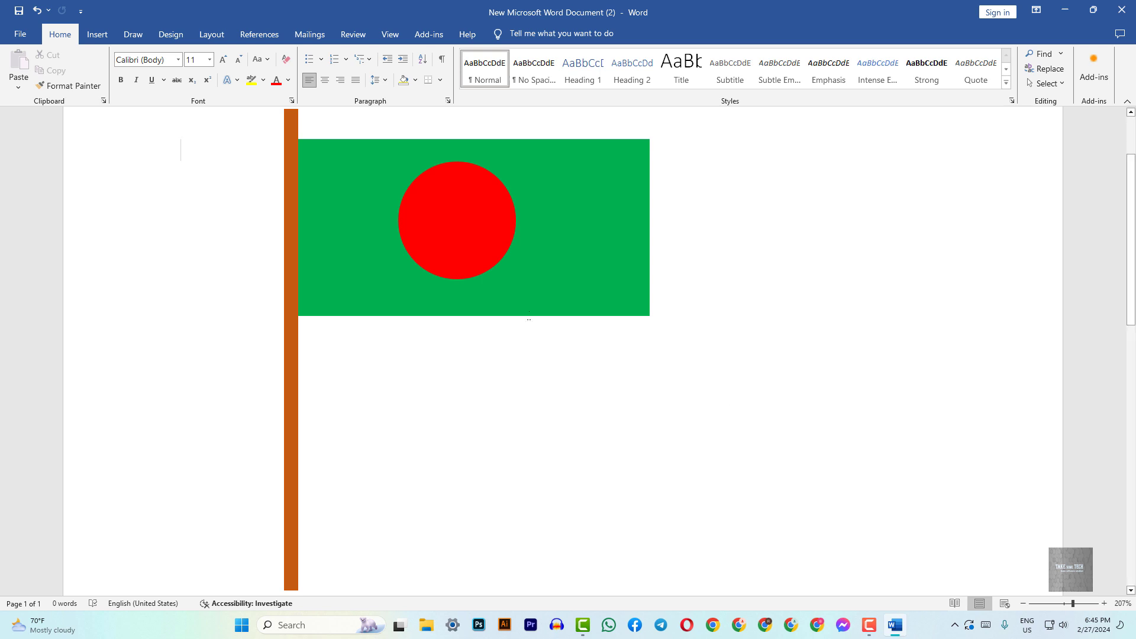
{"action": "left_click", "coordinate": [444, 218]}
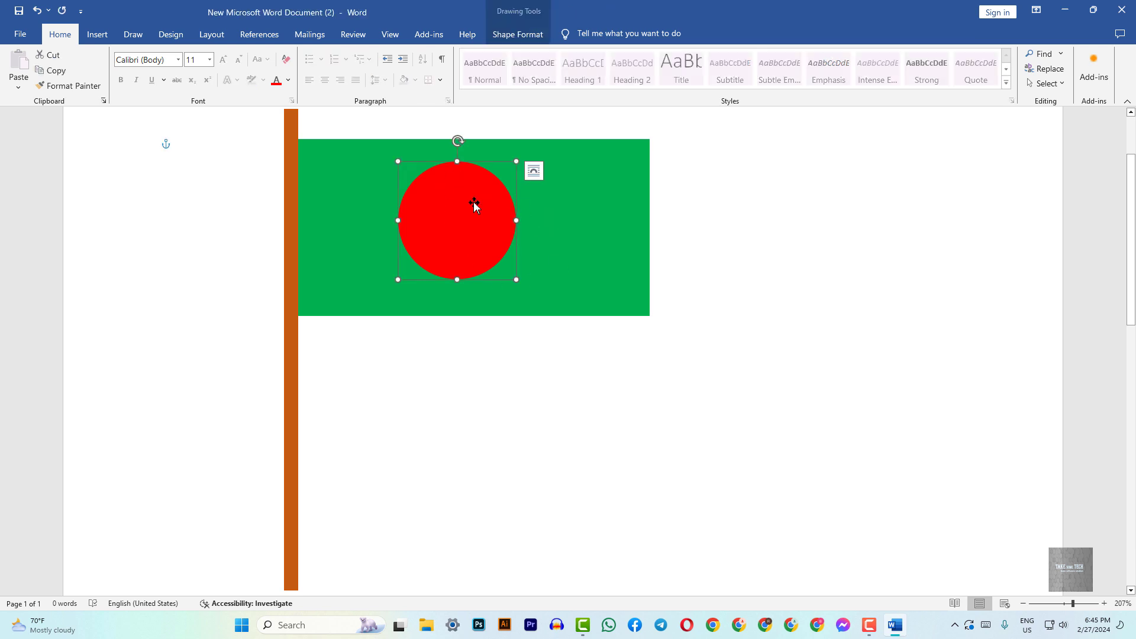
{"action": "left_click", "coordinate": [585, 212], "text": "shift"}
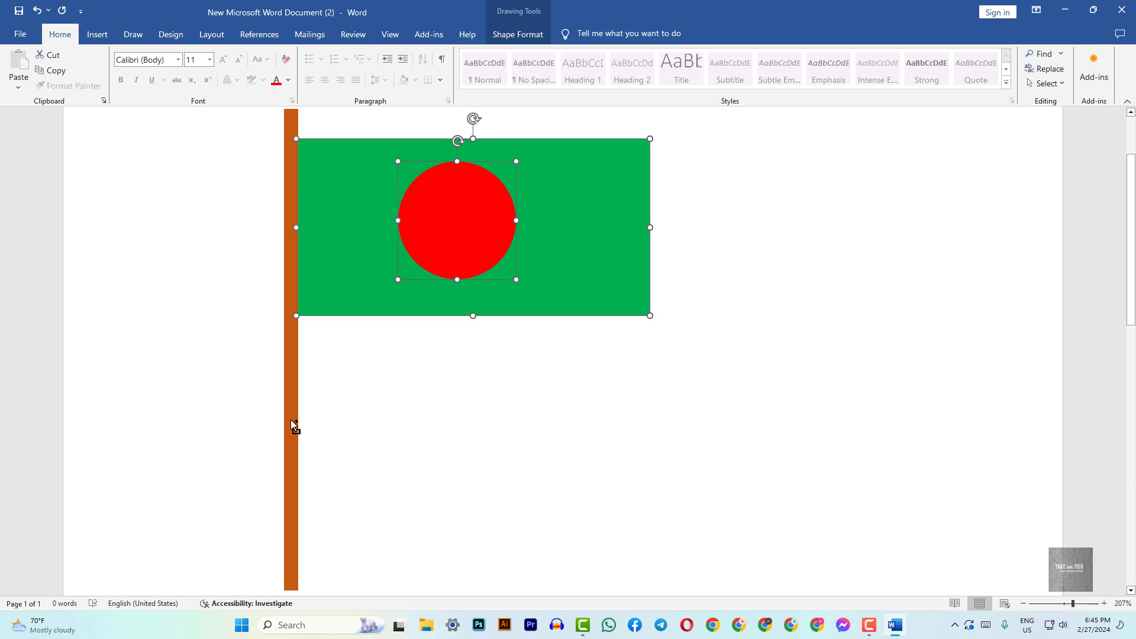
{"action": "left_click", "coordinate": [294, 426], "text": "shift"}
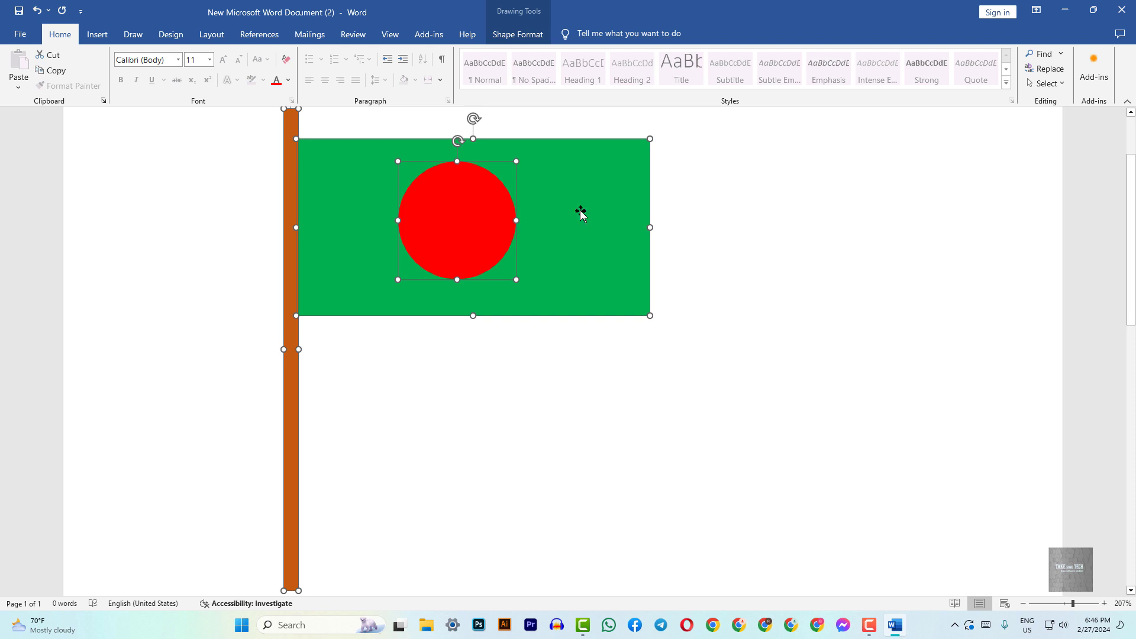
{"action": "left_click", "coordinate": [185, 155]}
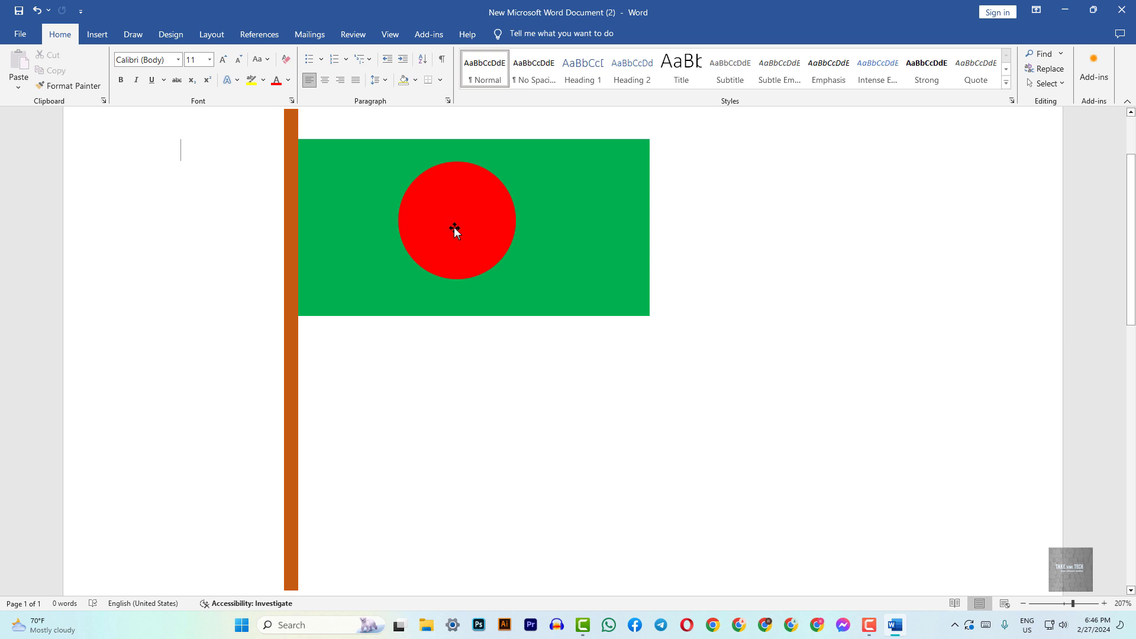
- Select the red circle, green rectangle and flagpole together and group them into one object
{"action": "left_click", "coordinate": [477, 232]}
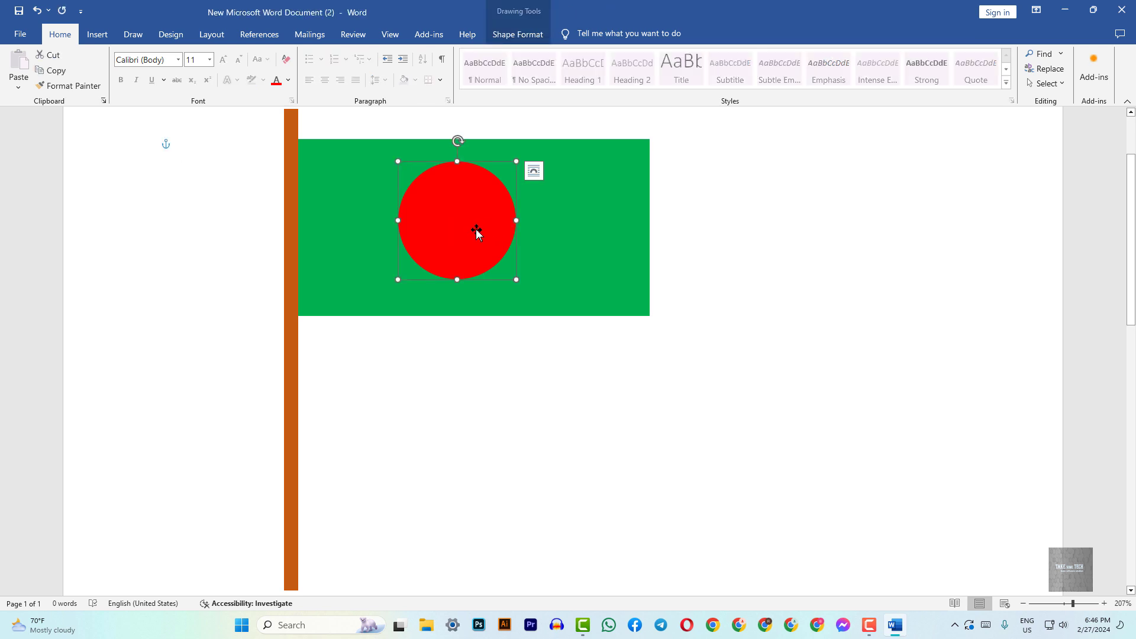
{"action": "left_click", "coordinate": [611, 200], "text": "shift"}
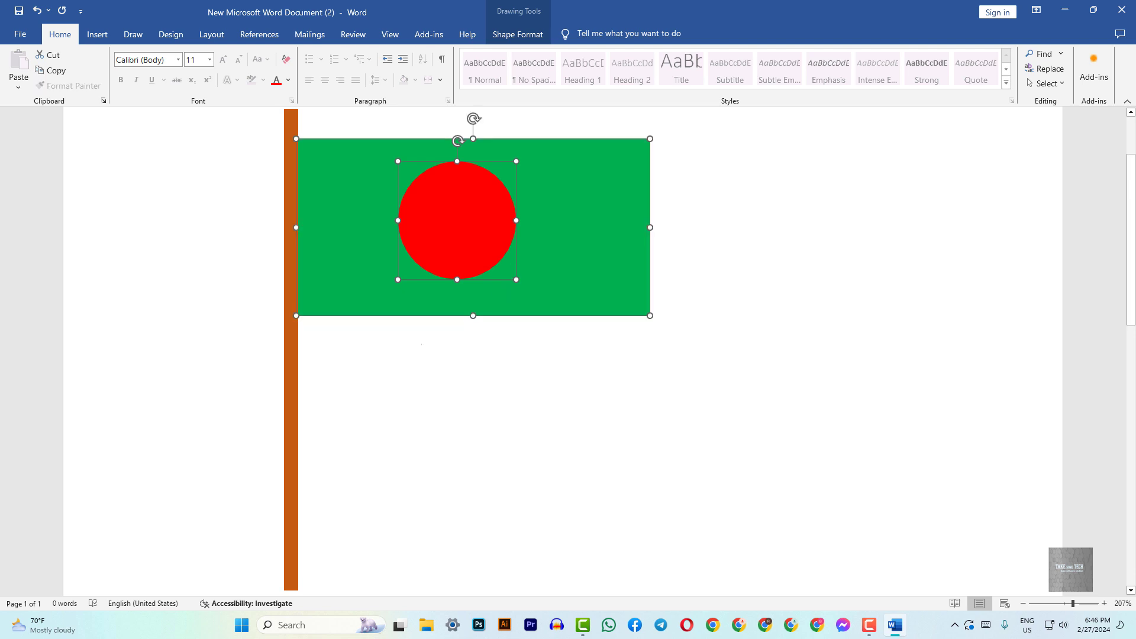
{"action": "left_click", "coordinate": [296, 445], "text": "shift"}
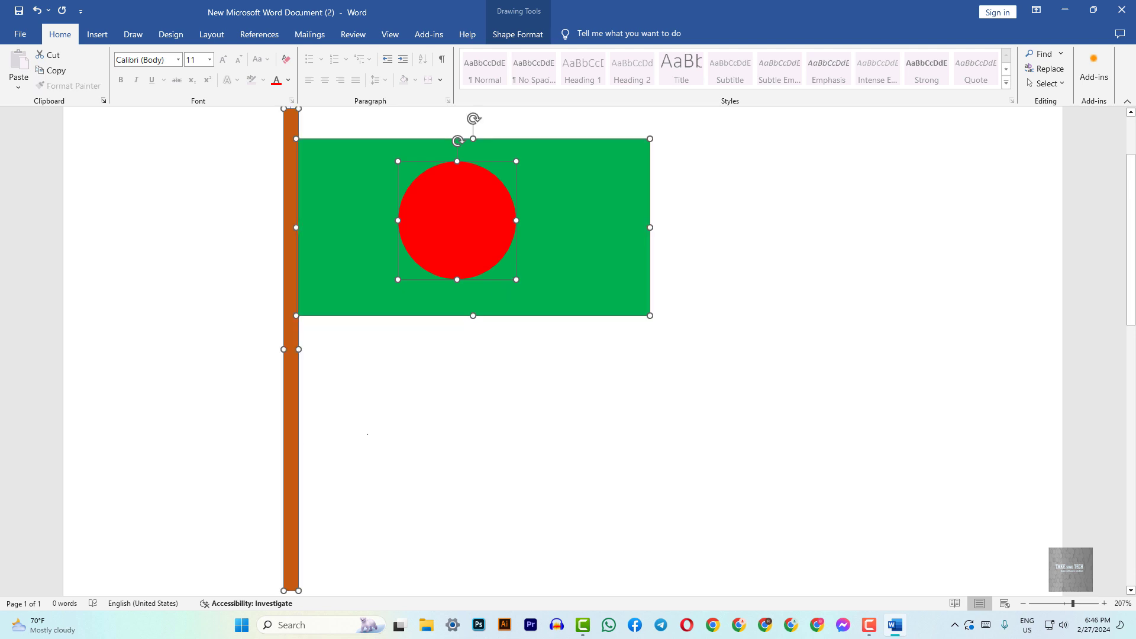
{"action": "right_click", "coordinate": [592, 248]}
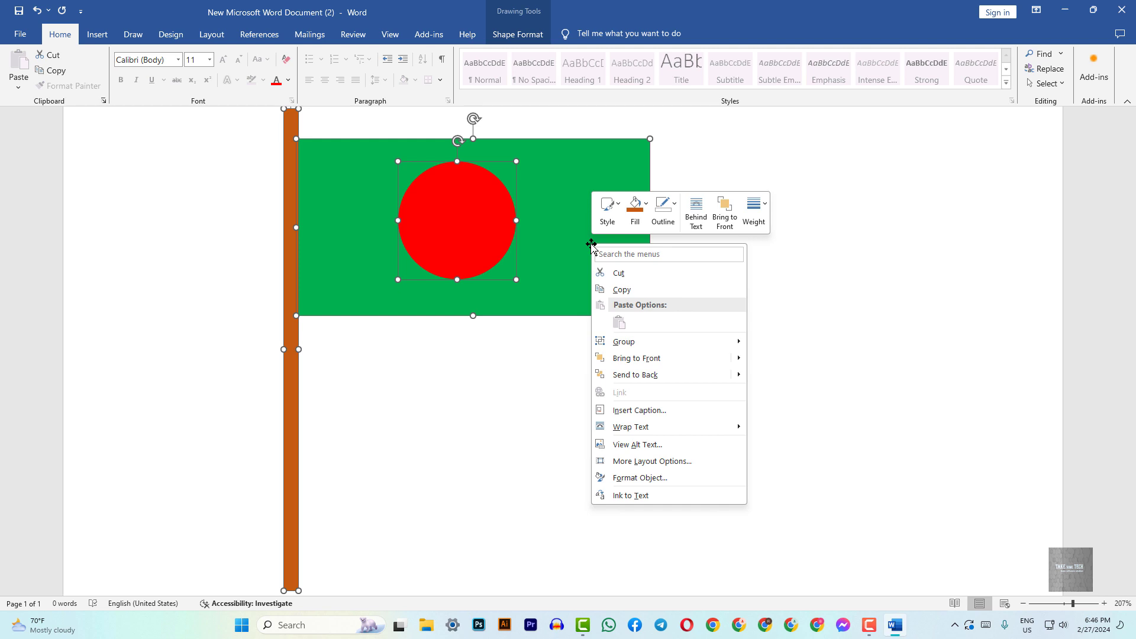
{"action": "mouse_move", "coordinate": [633, 345]}
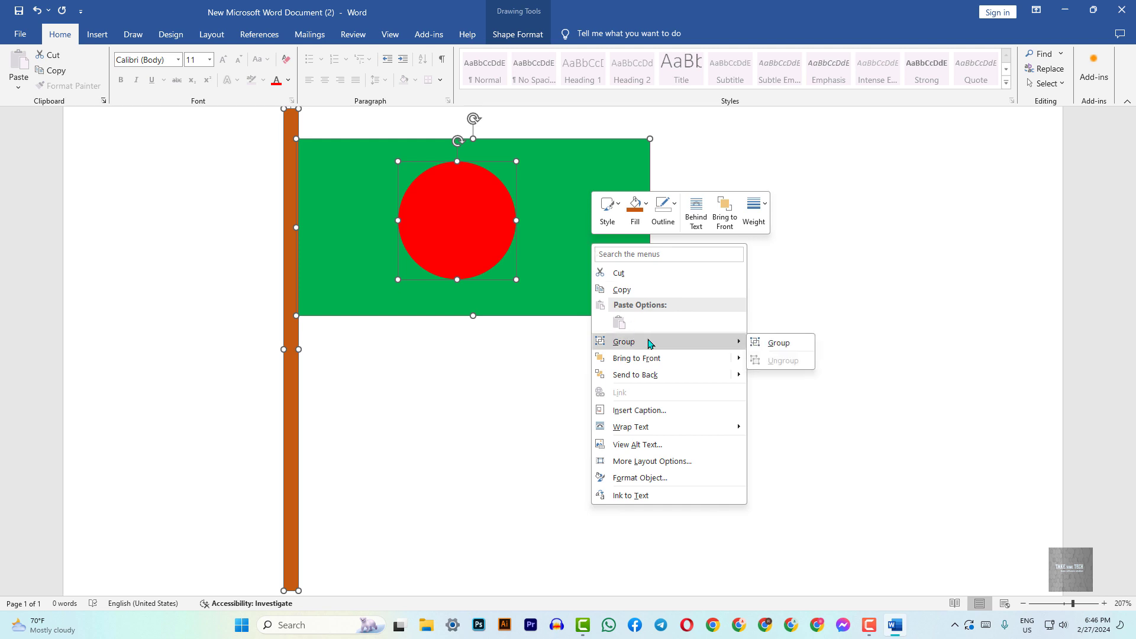
{"action": "left_click", "coordinate": [779, 343]}
{"action": "scroll", "coordinate": [768, 373], "scroll_direction": "up", "scroll_amount": 2}
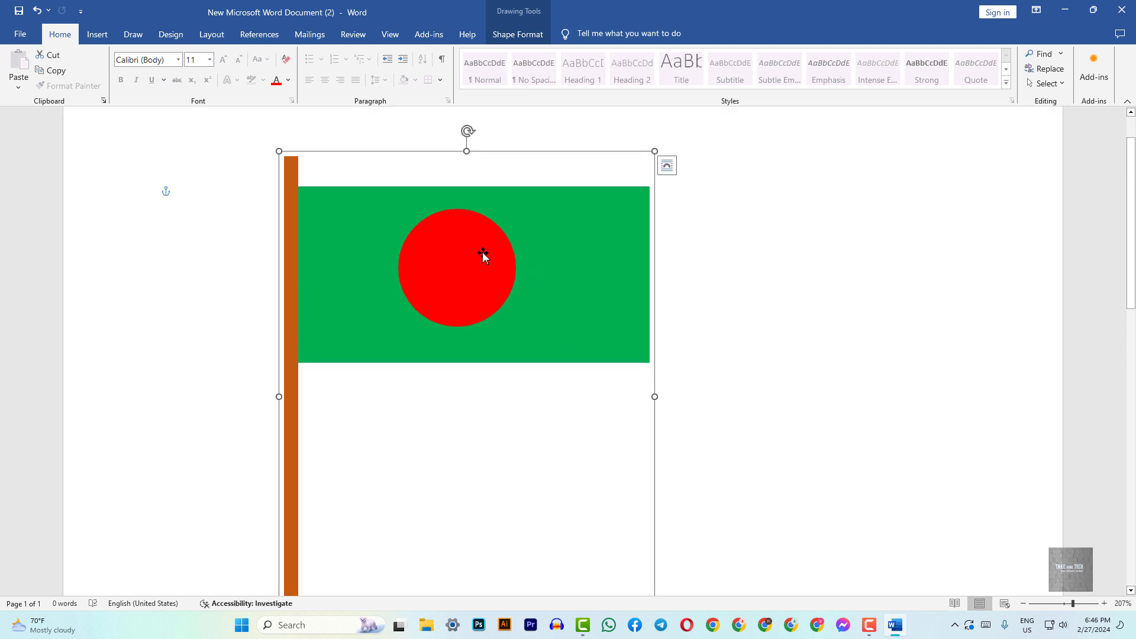
{"action": "scroll", "coordinate": [501, 464], "scroll_direction": "up", "scroll_amount": 2}
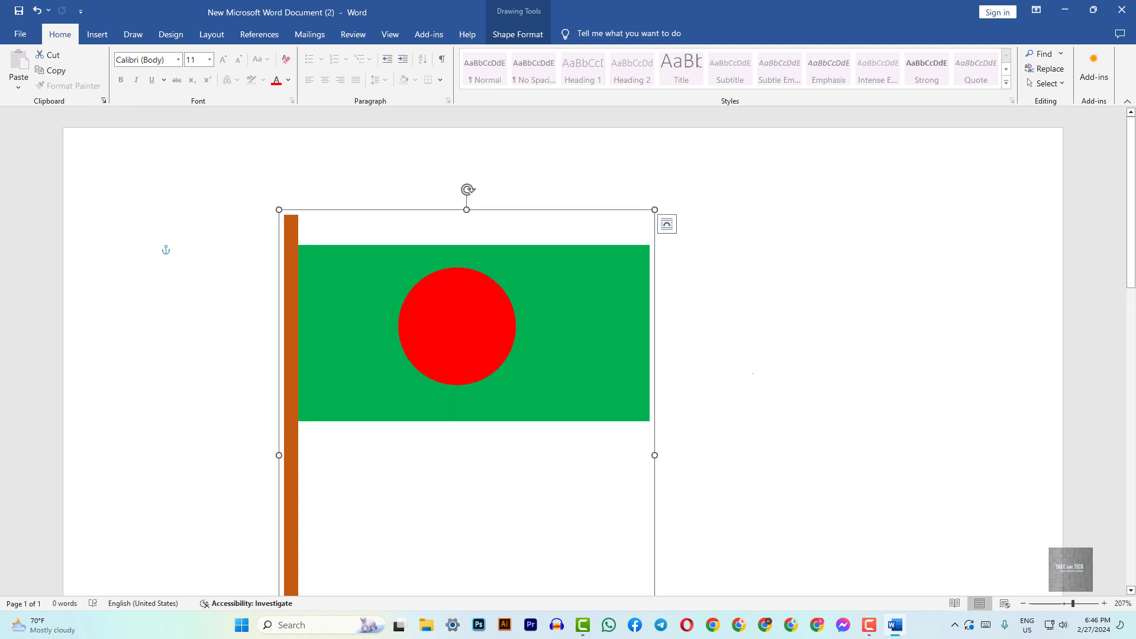
{"action": "left_click", "coordinate": [751, 373]}
- Move the grouped flag to the right and slightly up, toward the middle of the page
{"action": "mouse_move", "coordinate": [494, 349]}
{"action": "left_mouse_down"}
{"action": "mouse_move", "coordinate": [645, 345]}
{"action": "mouse_move", "coordinate": [427, 345]}
{"action": "mouse_move", "coordinate": [686, 322]}
{"action": "mouse_move", "coordinate": [622, 320]}
{"action": "left_mouse_up"}
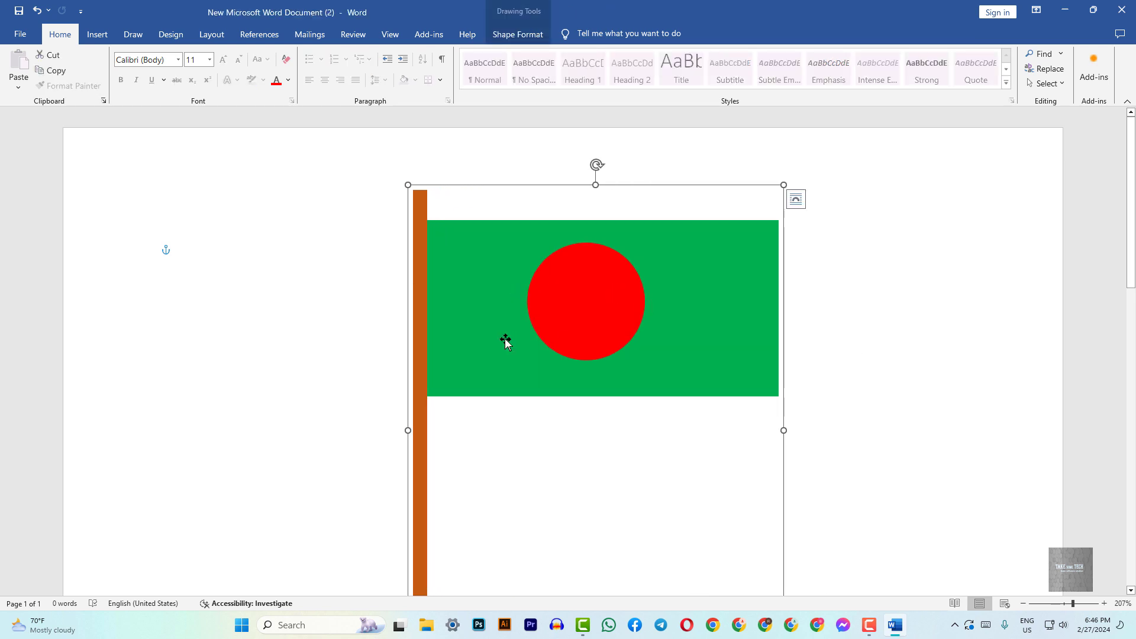
{"action": "left_click", "coordinate": [858, 344]}
{"action": "left_click", "coordinate": [710, 315]}
- Look over the whole grouped flag from the top of its pole down to the empty area below it
{"action": "scroll", "coordinate": [616, 280], "scroll_direction": "down", "scroll_amount": 2}
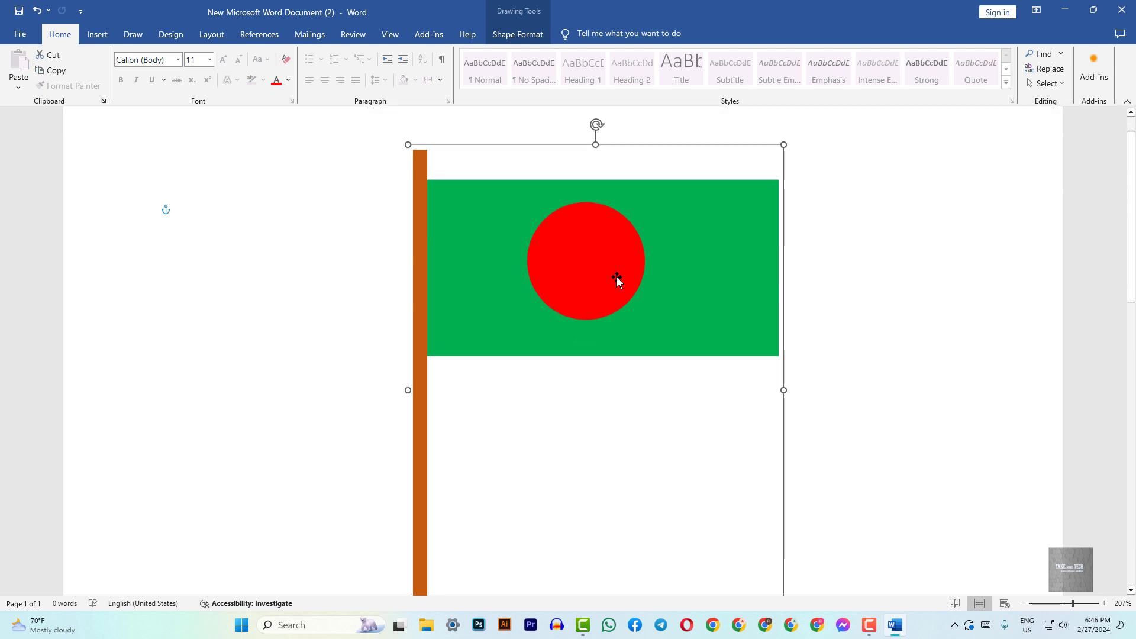
{"action": "scroll", "coordinate": [616, 279], "scroll_direction": "up", "scroll_amount": 2}
{"action": "scroll", "coordinate": [617, 279], "scroll_direction": "down", "scroll_amount": 1}
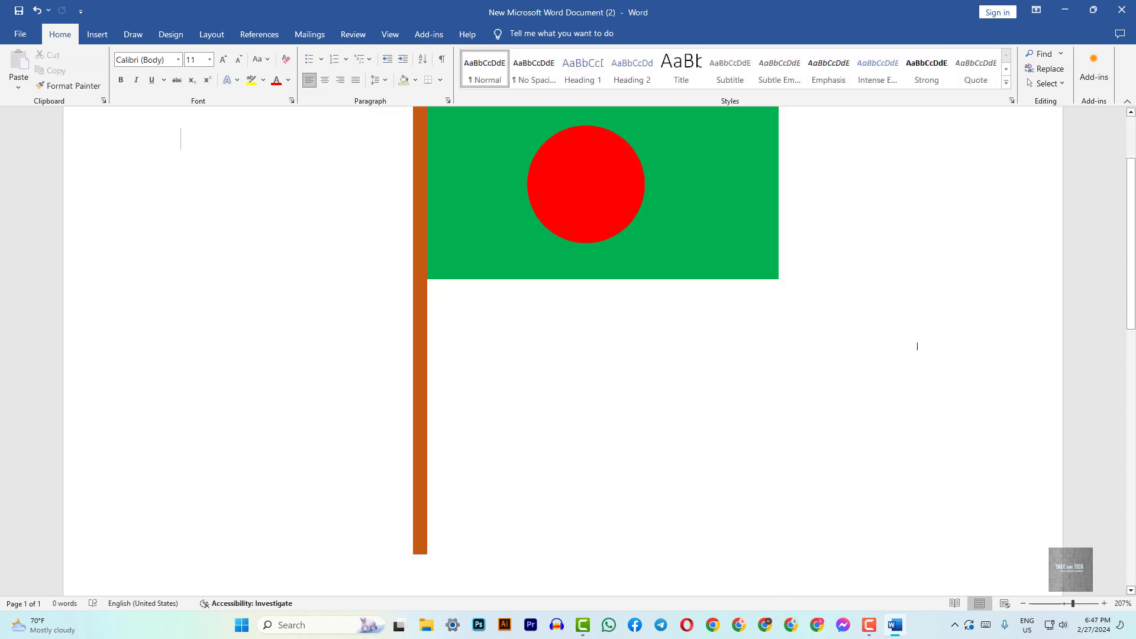
{"action": "scroll", "coordinate": [912, 342], "scroll_direction": "up", "scroll_amount": 2}
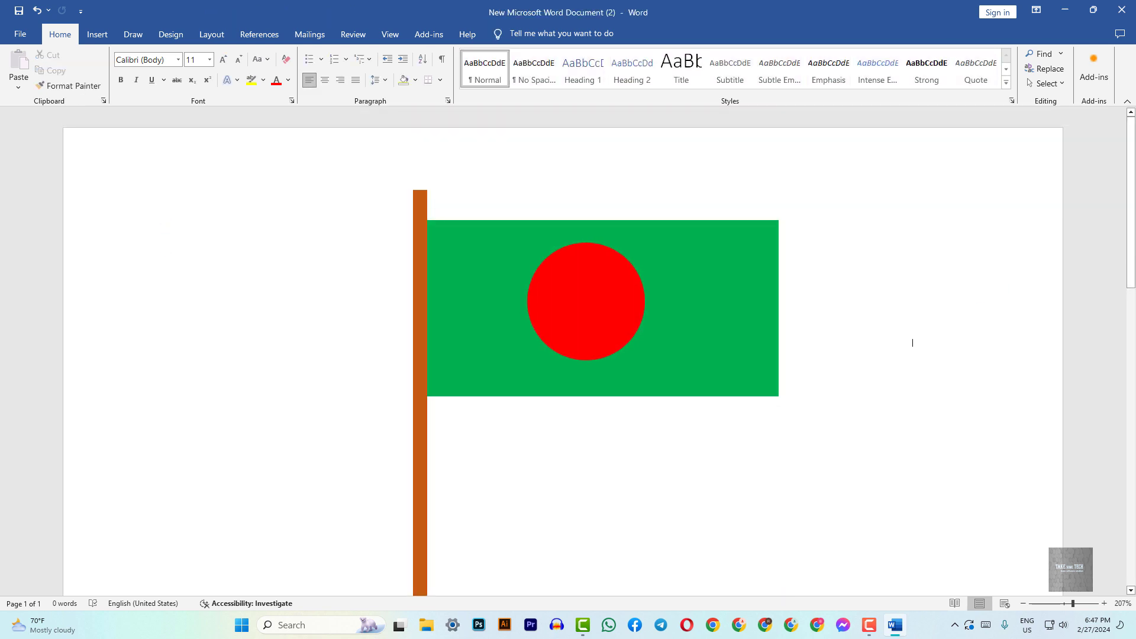
{"action": "scroll", "coordinate": [913, 342], "scroll_direction": "down", "scroll_amount": 1}
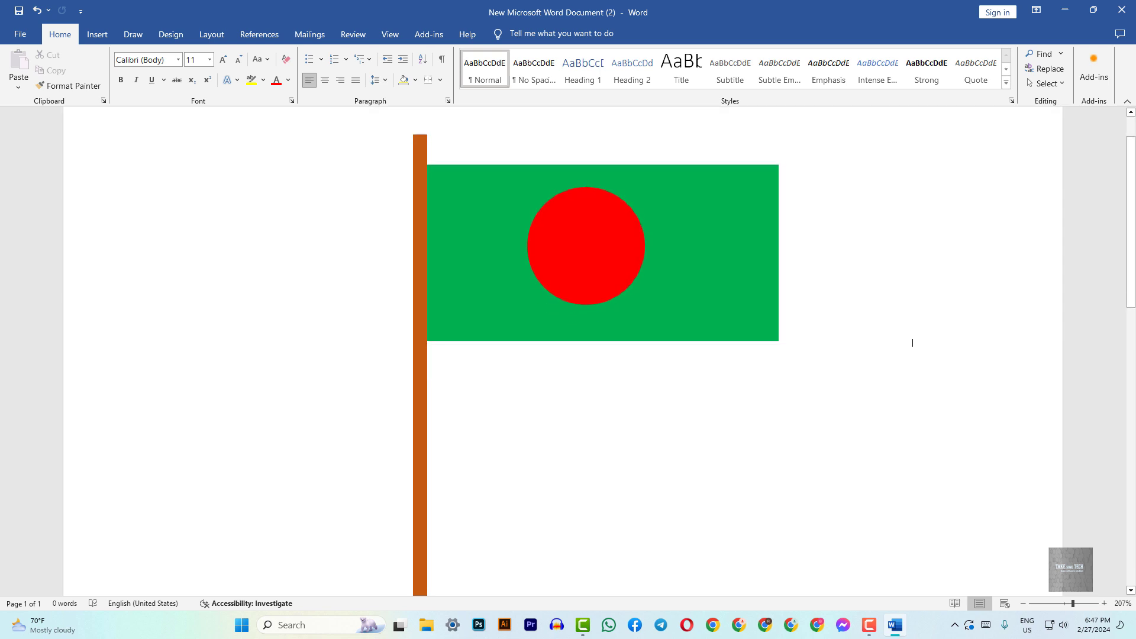
{"action": "scroll", "coordinate": [913, 342], "scroll_direction": "down", "scroll_amount": 1}
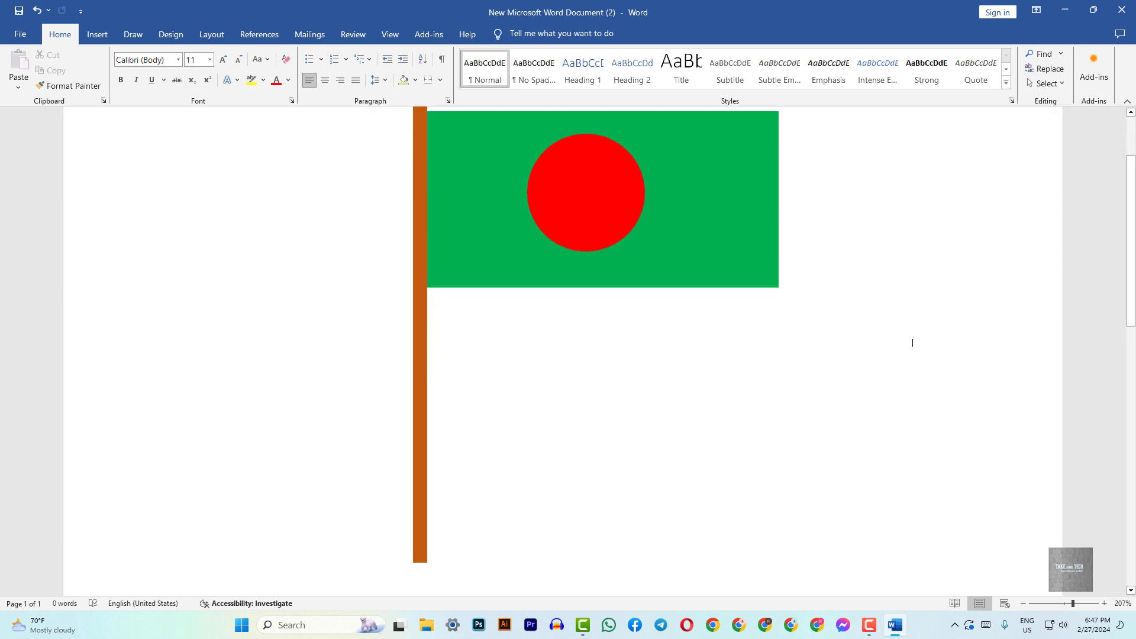
{"action": "scroll", "coordinate": [913, 342], "scroll_direction": "down", "scroll_amount": 3}
{"action": "scroll", "coordinate": [912, 349], "scroll_direction": "up", "scroll_amount": 3}
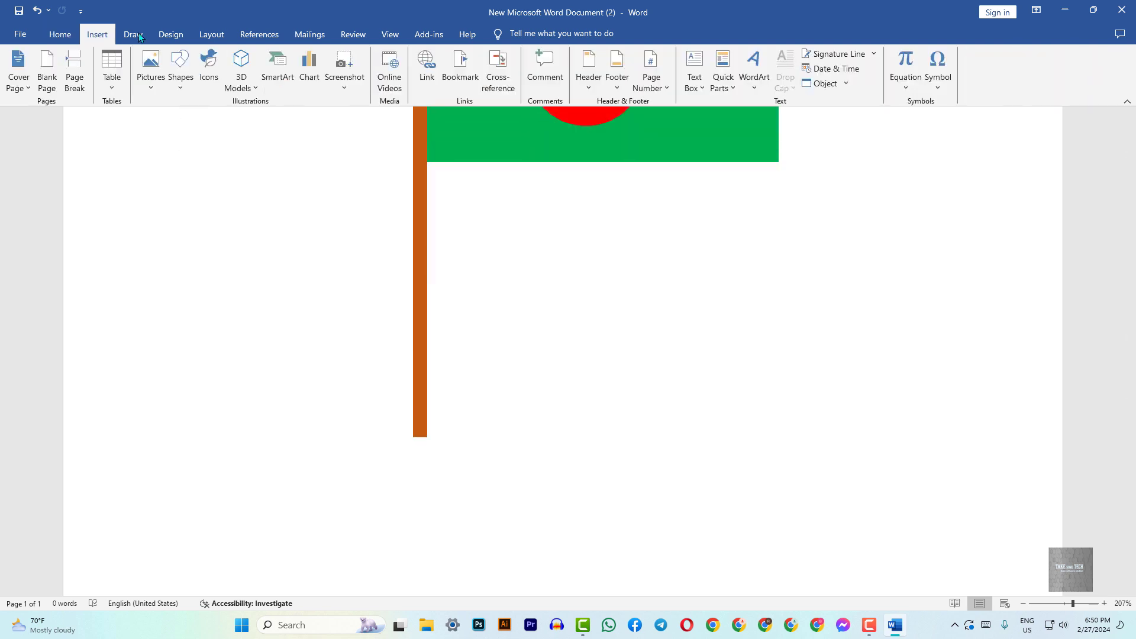
- Draw a rounded rectangle about 1.74" high and 2.07" wide in the empty area below the flagpole
{"action": "left_click", "coordinate": [180, 83]}
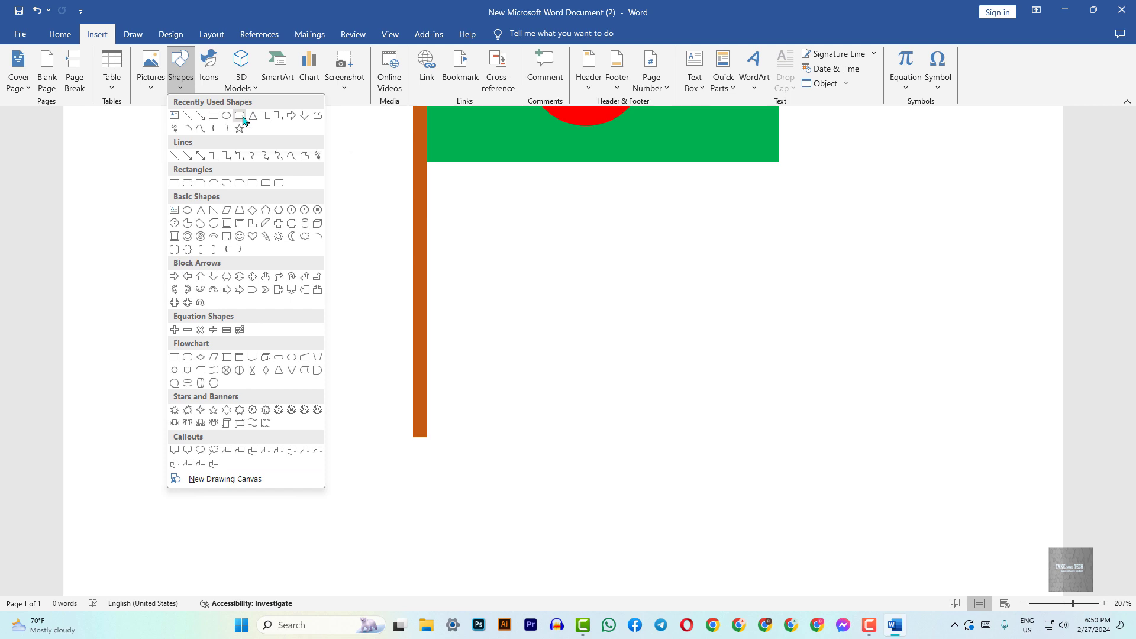
{"action": "left_click", "coordinate": [243, 118]}
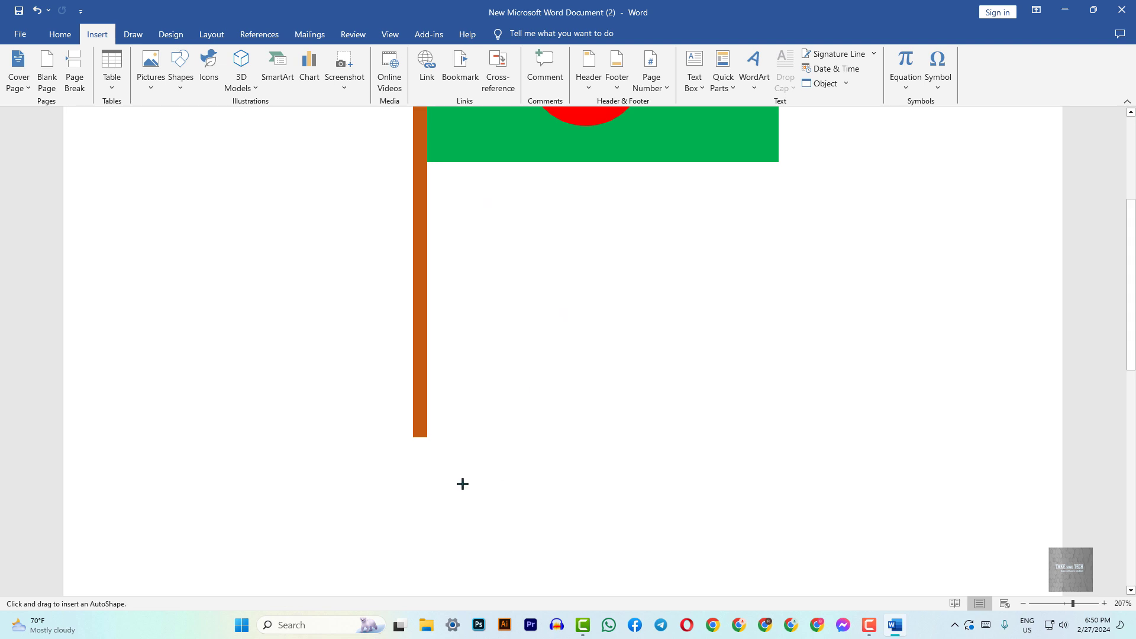
{"action": "scroll", "coordinate": [462, 481], "scroll_direction": "down", "scroll_amount": 3}
{"action": "left_click_drag", "start_coordinate": [418, 260], "coordinate": [662, 465]}
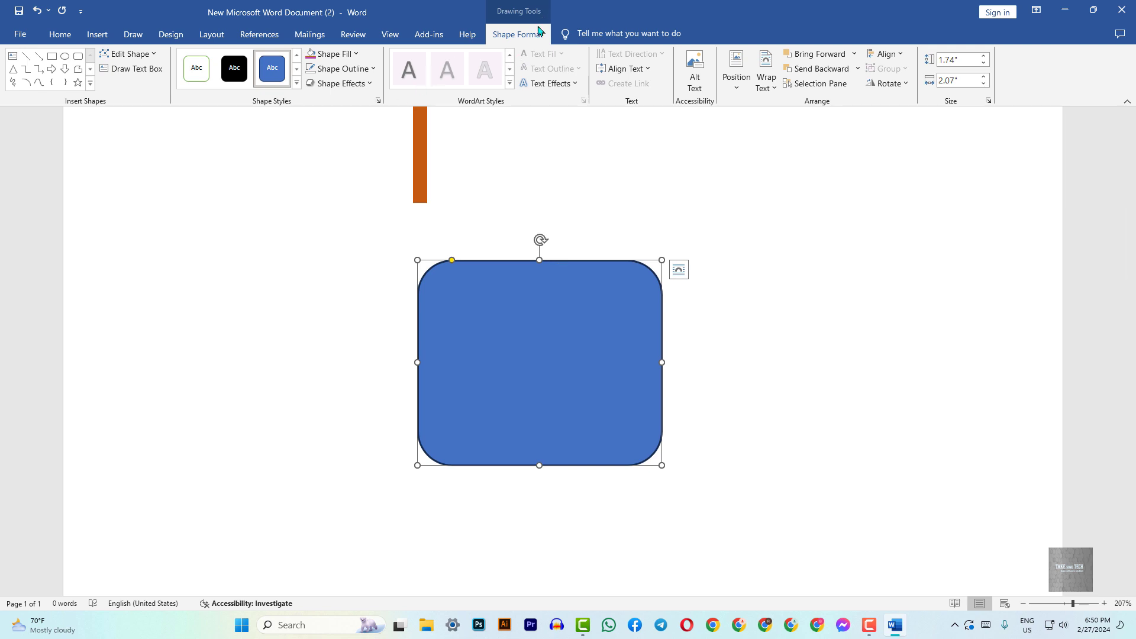
- Fill the rounded rectangle with a custom bright magenta colour
{"action": "left_click", "coordinate": [354, 55]}
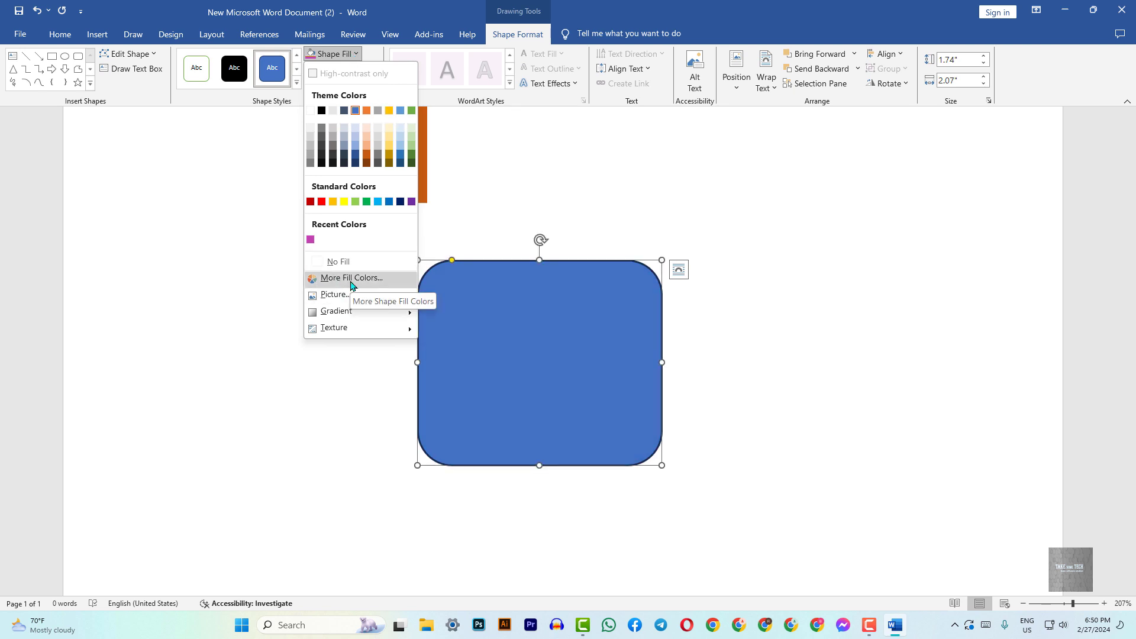
{"action": "left_click", "coordinate": [351, 278]}
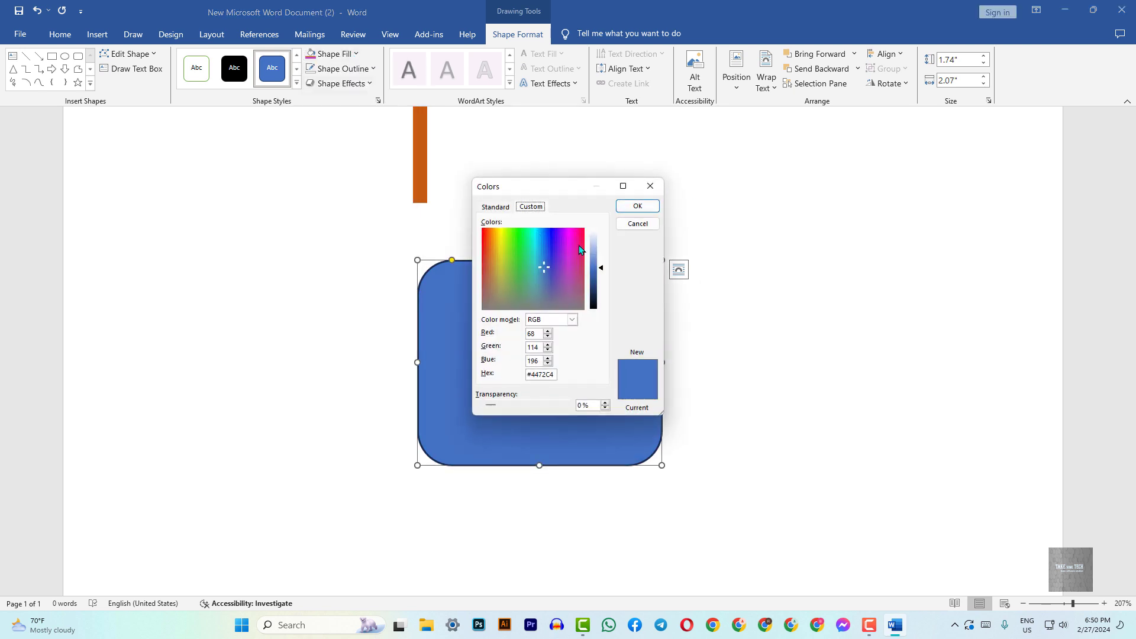
{"action": "left_click_drag", "start_coordinate": [570, 262], "coordinate": [567, 230]}
{"action": "left_click", "coordinate": [629, 212]}
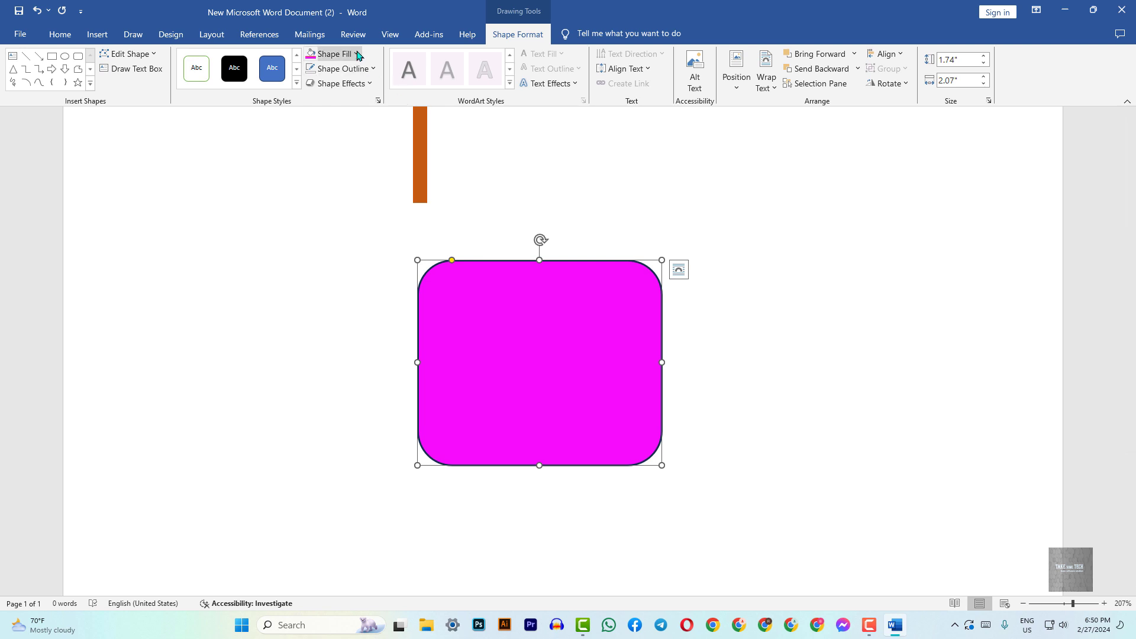
- Fill the rounded rectangle with the picture file wallpaperflare.com_wallpaper from the wallpaper folder, and deselect the shape
{"action": "left_click", "coordinate": [332, 54]}
{"action": "left_click", "coordinate": [349, 296]}
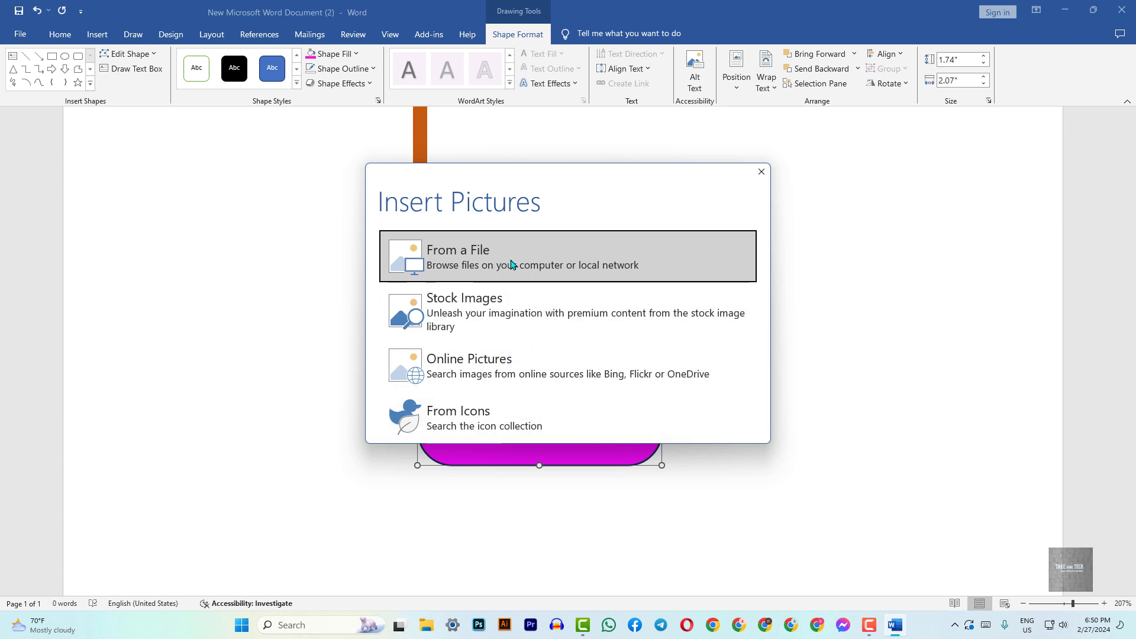
{"action": "left_click", "coordinate": [557, 253]}
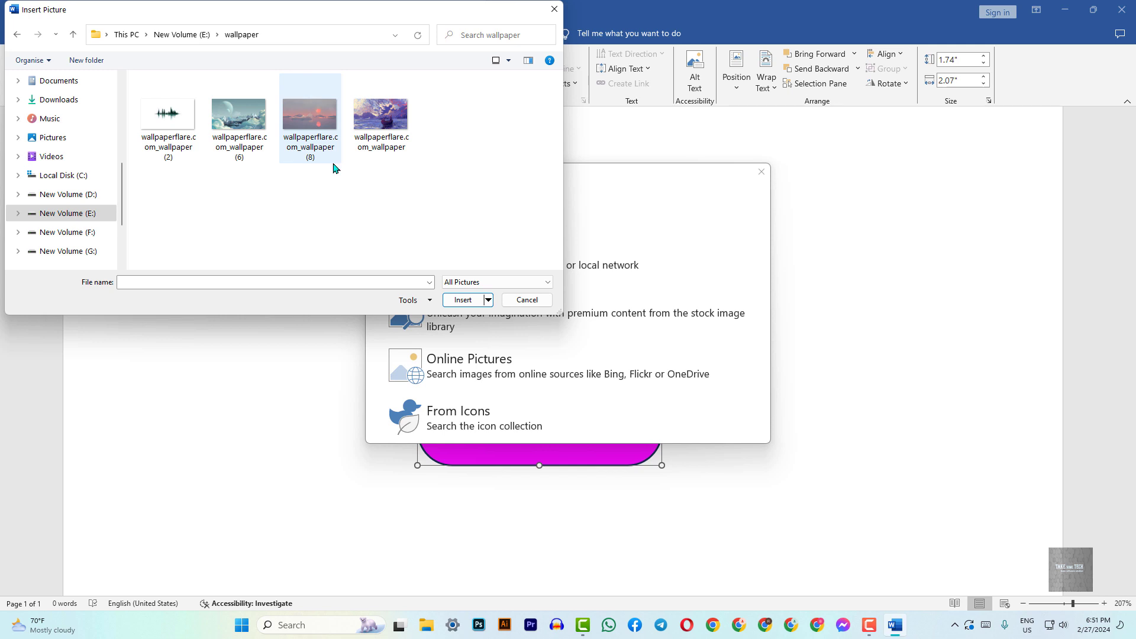
{"action": "left_click", "coordinate": [385, 118]}
{"action": "left_click", "coordinate": [464, 300]}
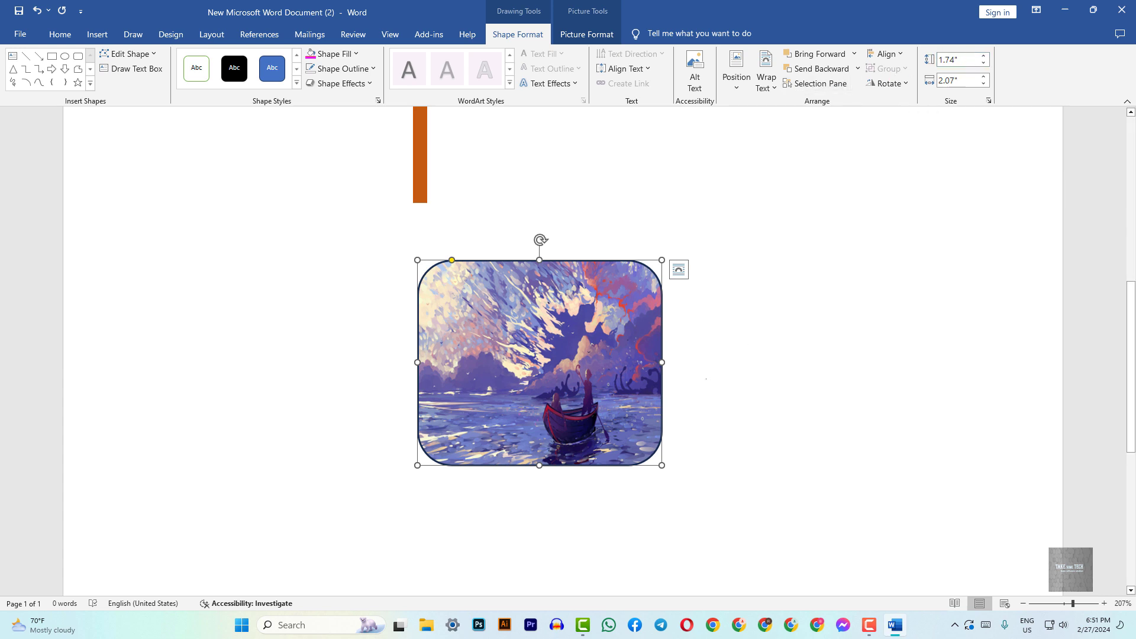
{"action": "left_click", "coordinate": [719, 388]}
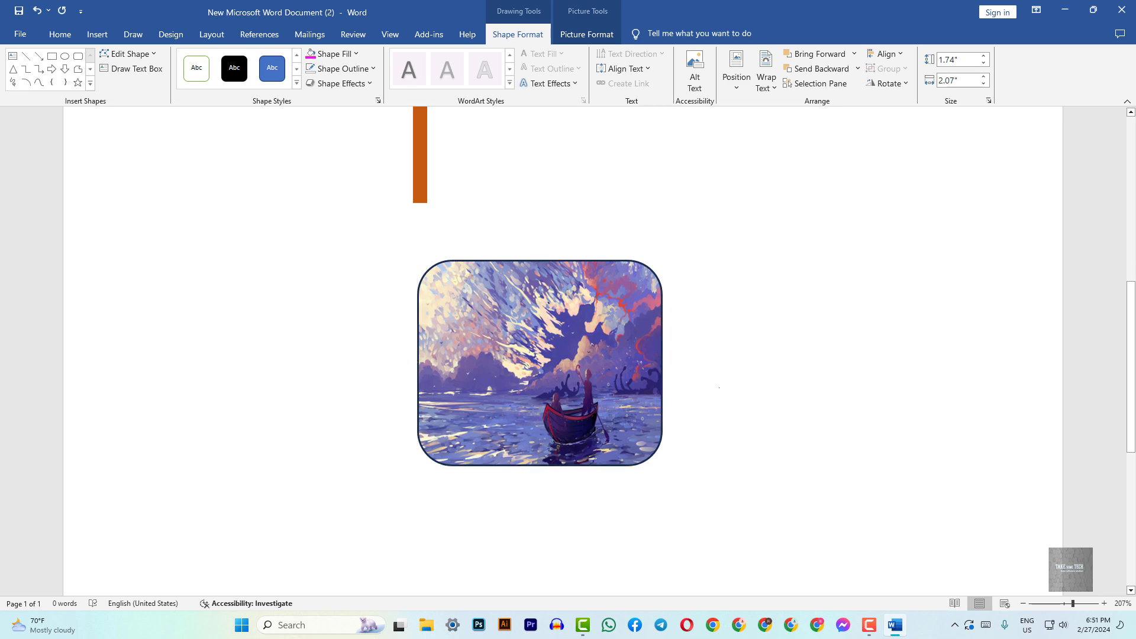
{"action": "scroll", "coordinate": [719, 388], "scroll_direction": "up", "scroll_amount": 5}
{"action": "scroll", "coordinate": [727, 398], "scroll_direction": "down", "scroll_amount": 6}
{"action": "scroll", "coordinate": [727, 398], "scroll_direction": "down", "scroll_amount": 1}
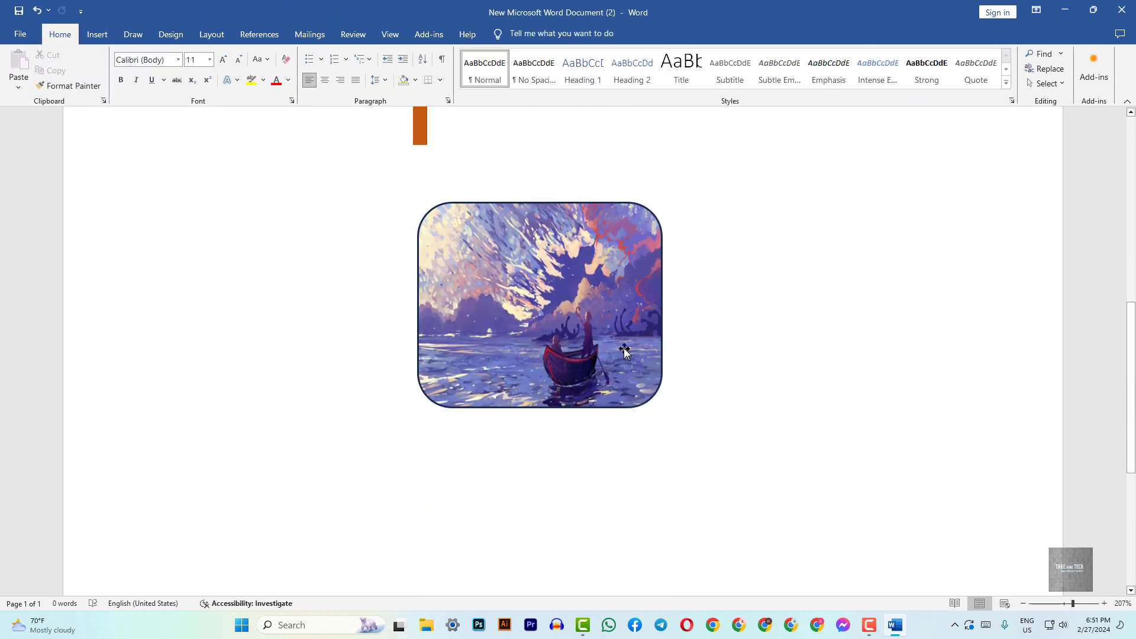
- Open the artistic effects for the picture in the rounded rectangle and preview the Photocopy effect
{"action": "left_click", "coordinate": [609, 350]}
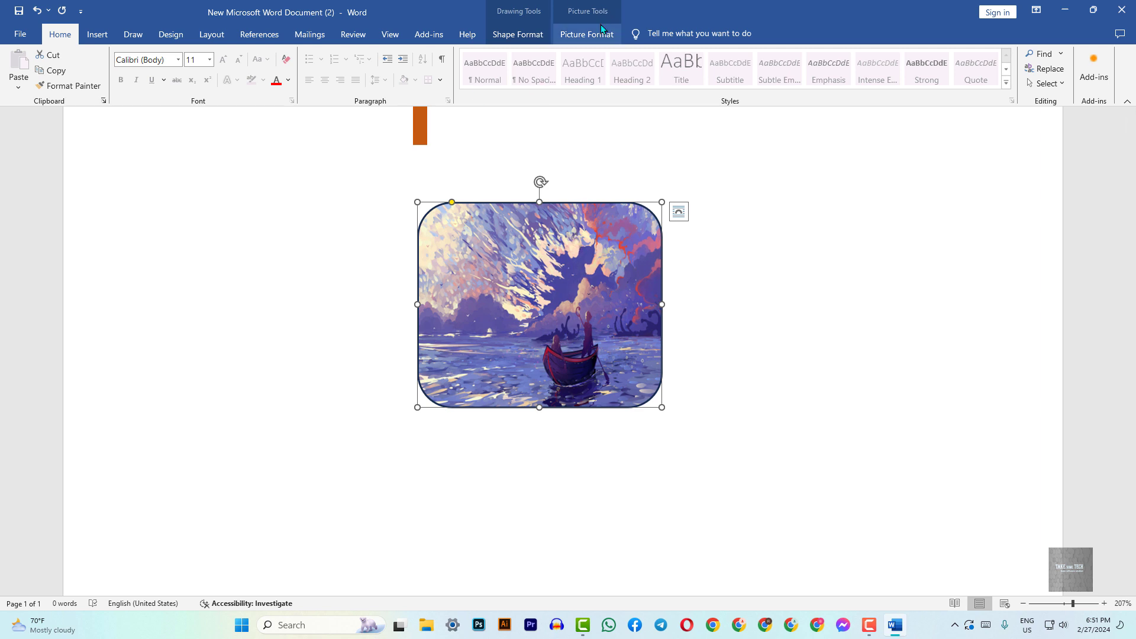
{"action": "left_click", "coordinate": [601, 45]}
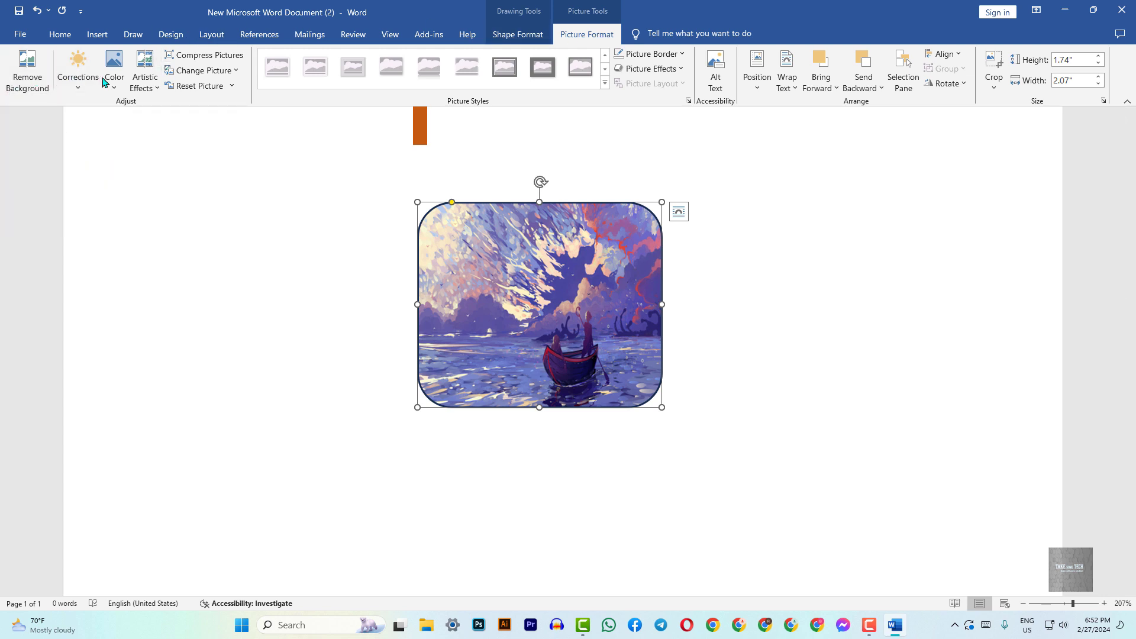
{"action": "left_click", "coordinate": [152, 86]}
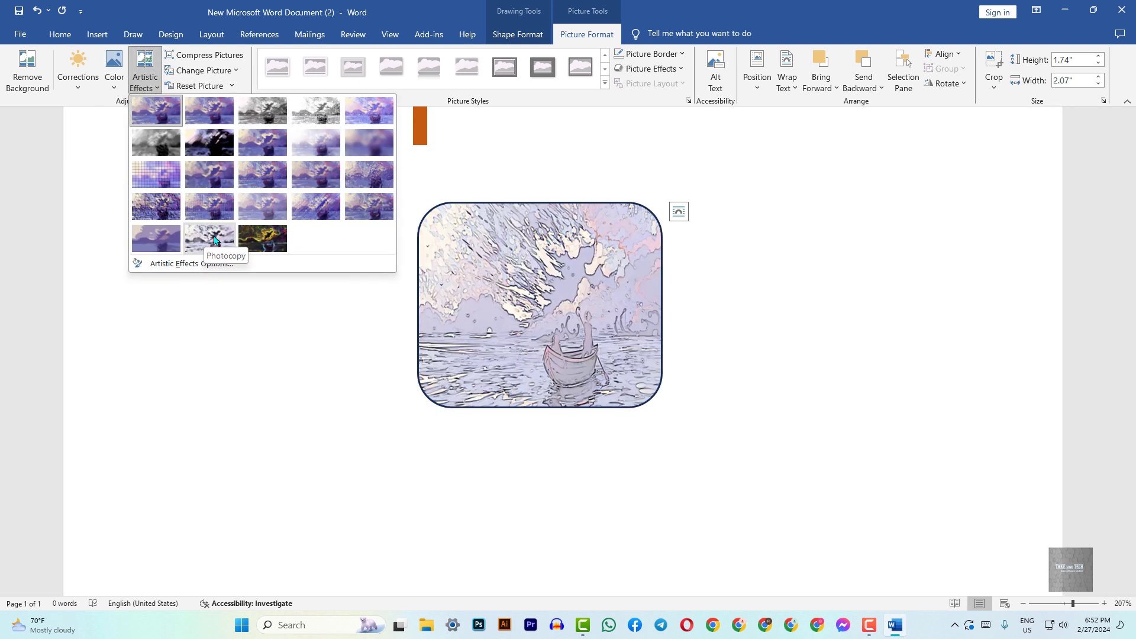